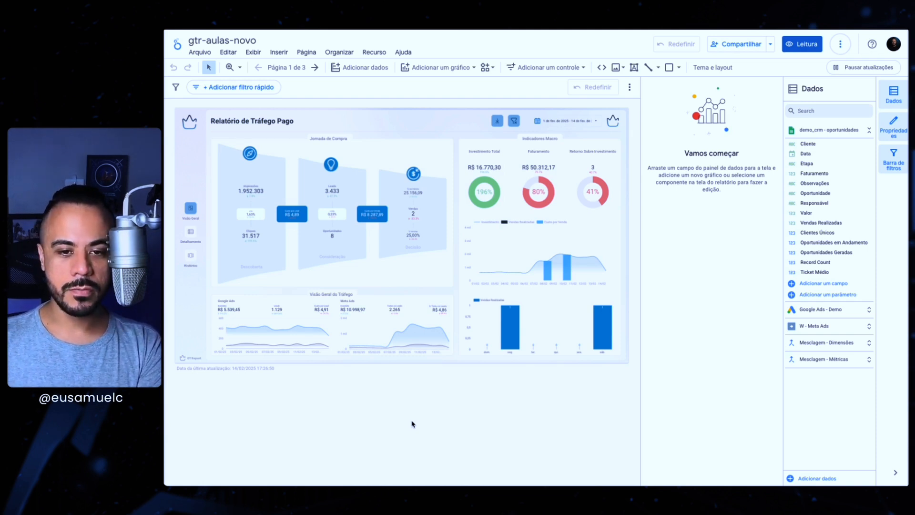
# Hide the data pane and check the left page navigation in its expanded and collapsed forms.
pyautogui.click(564, 422)
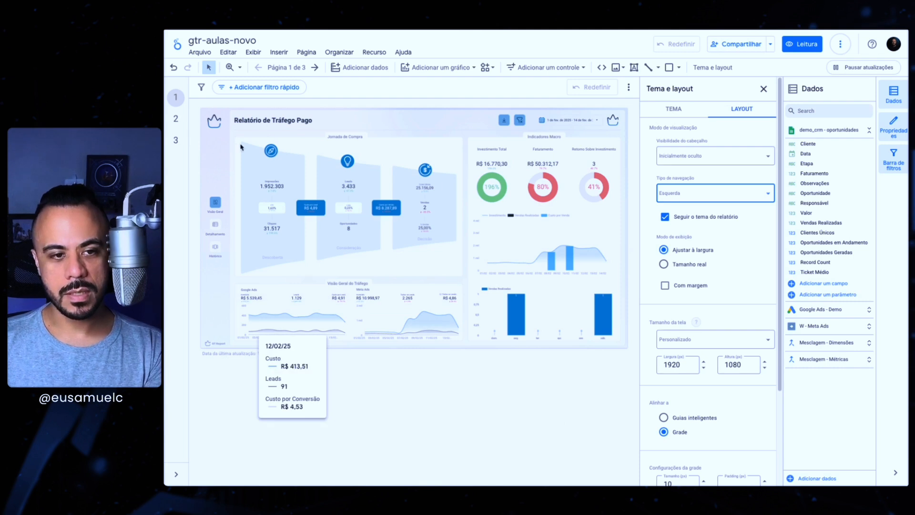
pyautogui.click(177, 472)
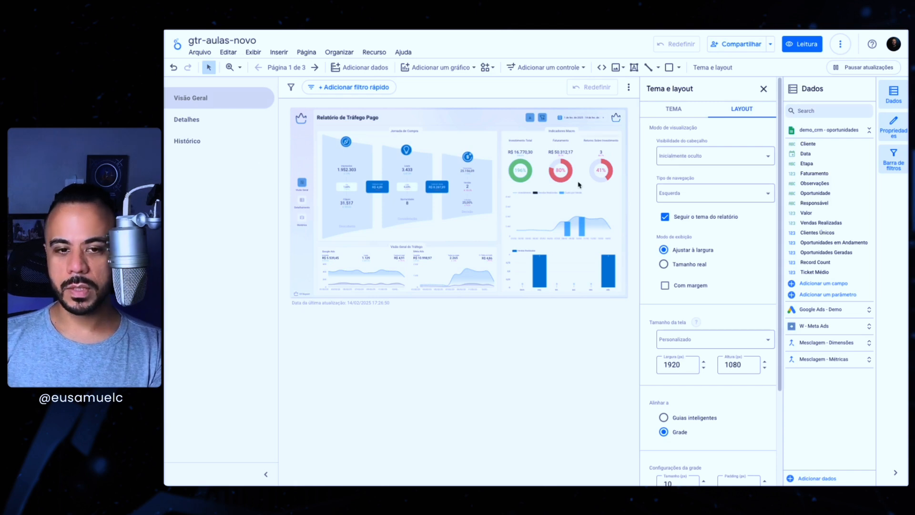
pyautogui.click(895, 100)
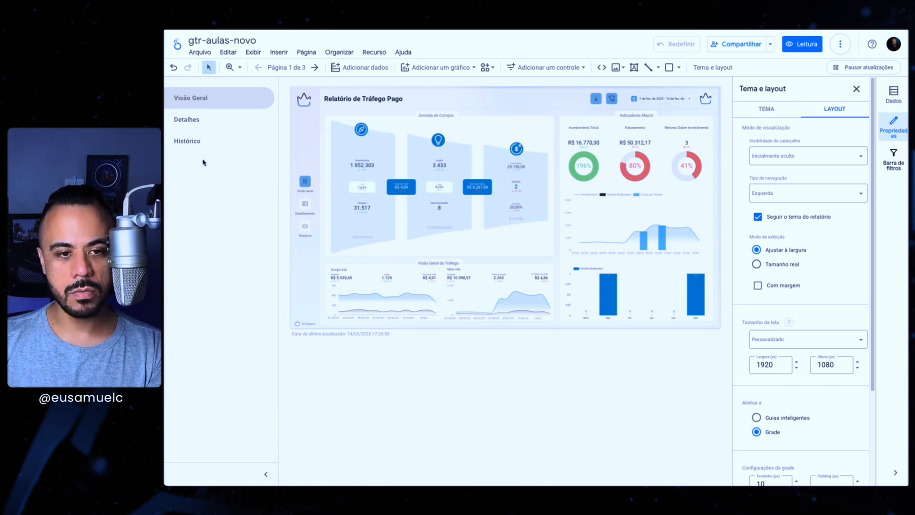
pyautogui.click(266, 475)
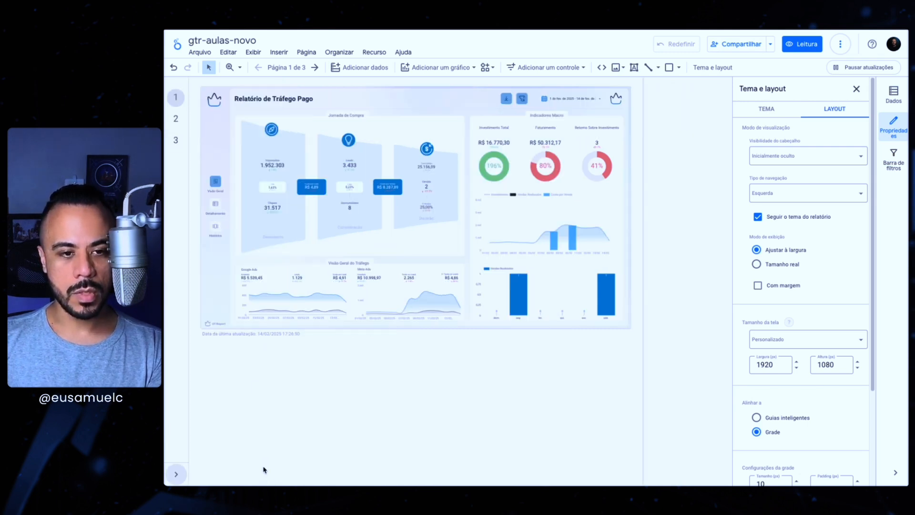
pyautogui.click(176, 475)
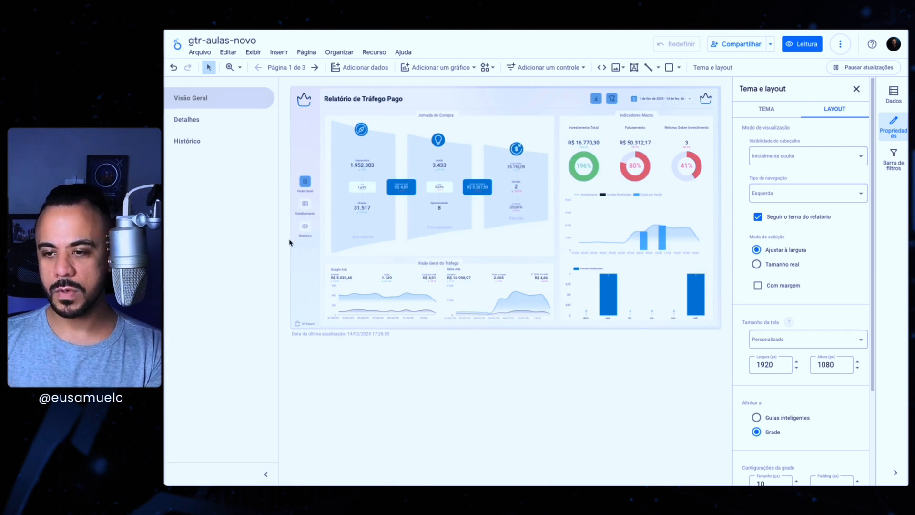
# Try the report's navigation type as Guia, followed by Canto superior esquerdo.
pyautogui.click(782, 194)
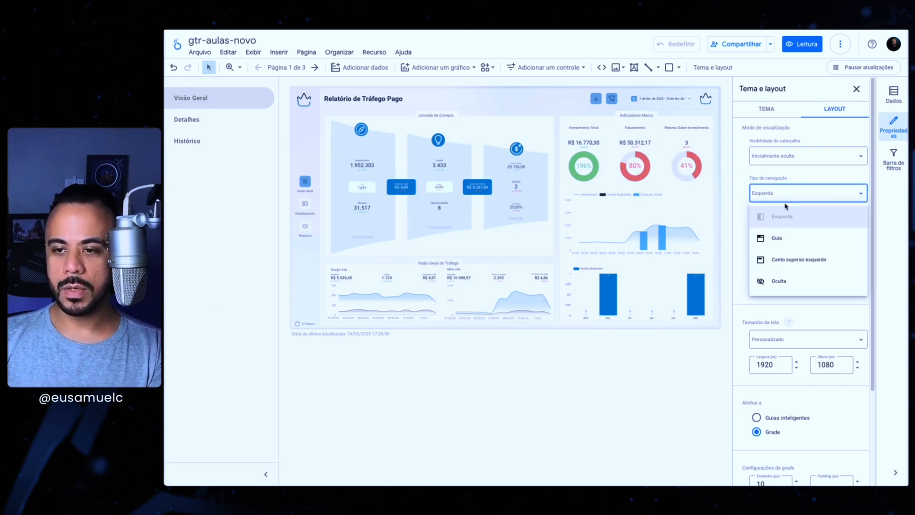
pyautogui.click(775, 238)
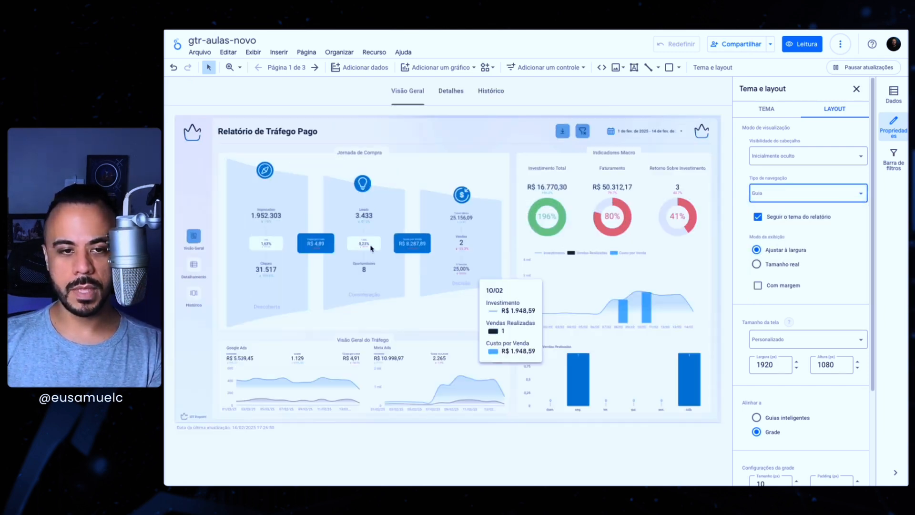
pyautogui.click(794, 195)
pyautogui.click(795, 266)
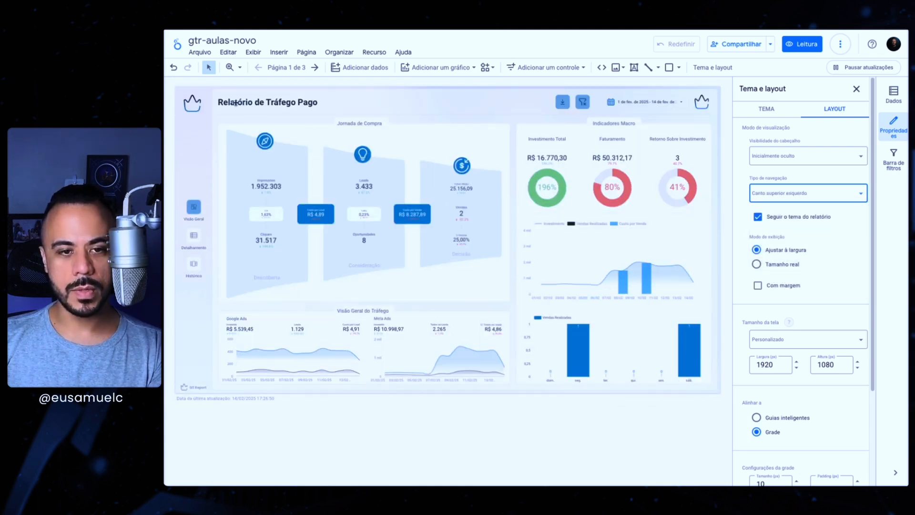
# Preview the report in view mode, return to editing and set the navigation type to Esquerda.
pyautogui.click(802, 43)
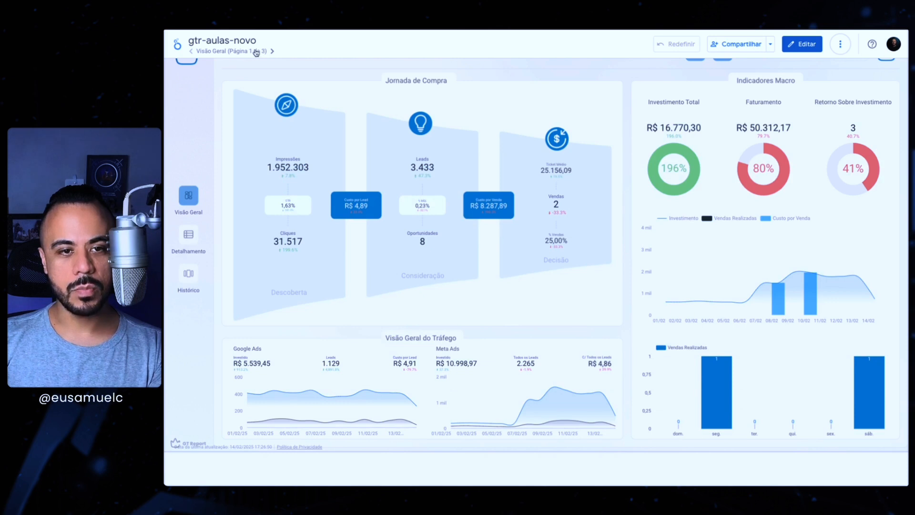
pyautogui.click(802, 44)
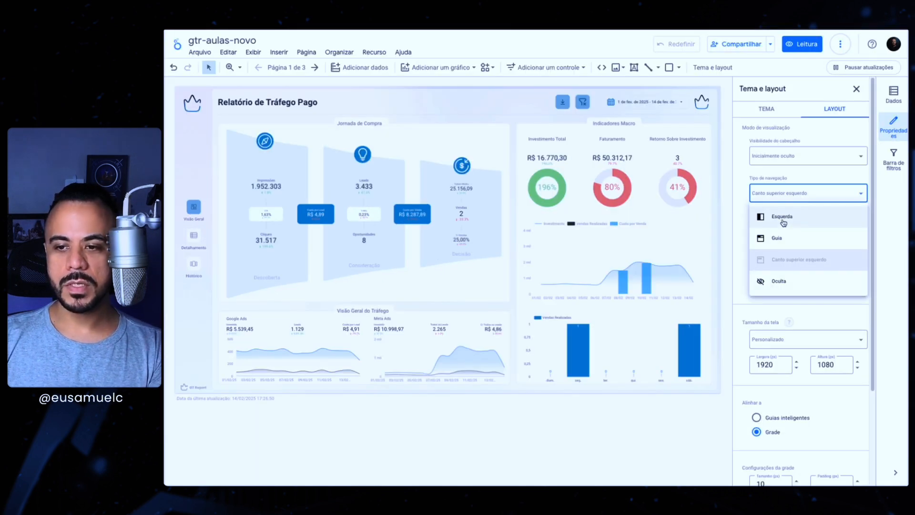
pyautogui.click(784, 220)
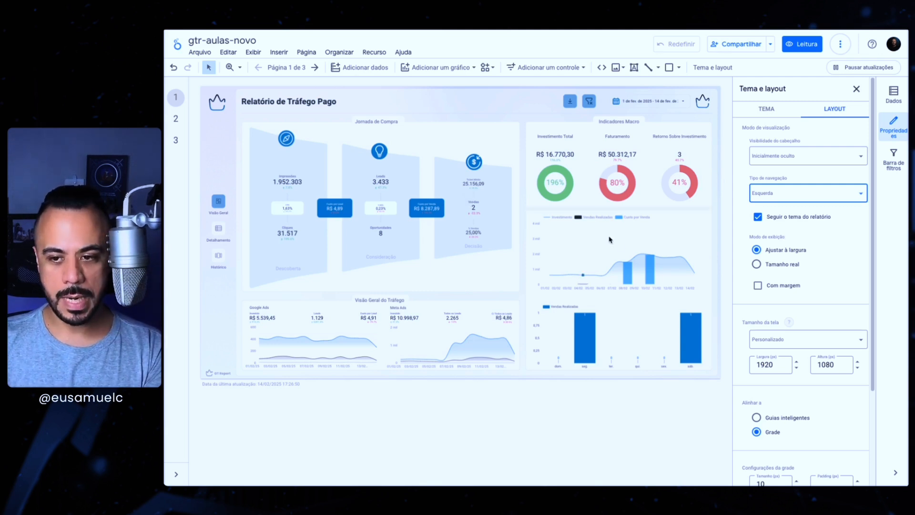
pyautogui.scroll(-1, 802, 312)
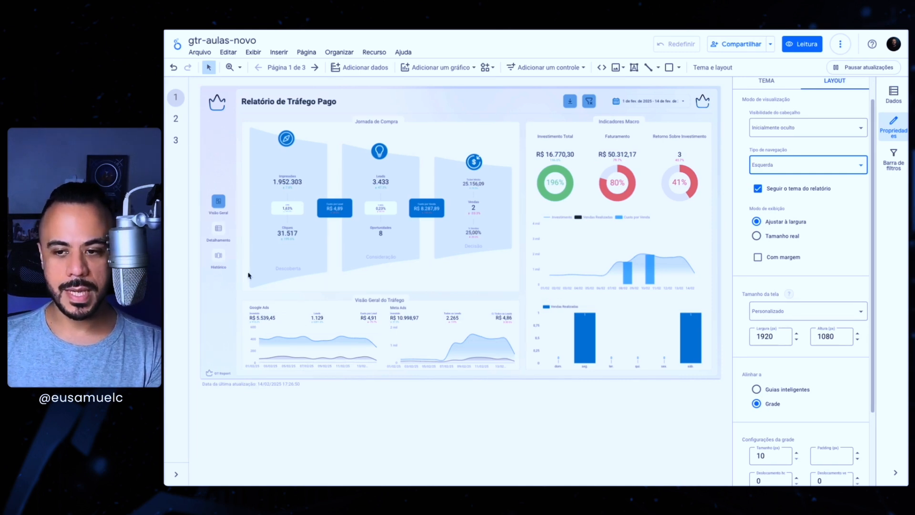
pyautogui.scroll(1, 817, 242)
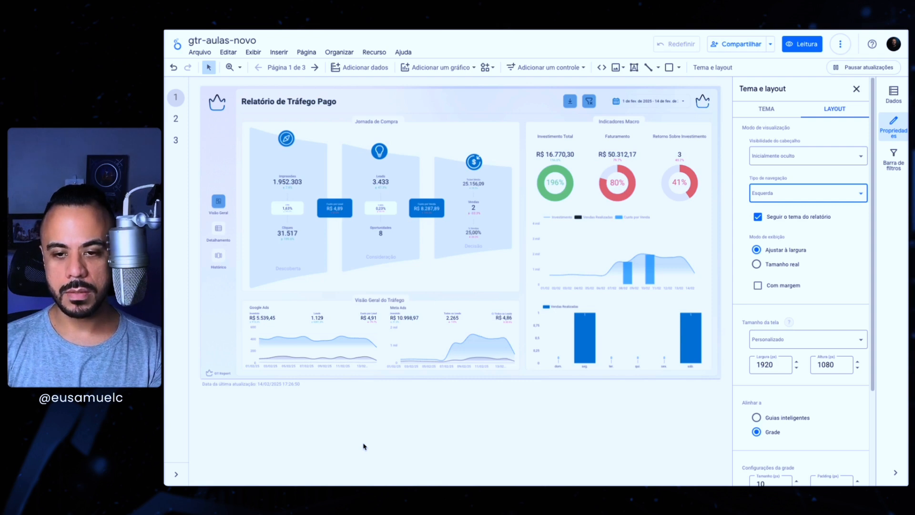
# Set the report's navigation type to Oculta in the layout settings.
pyautogui.click(806, 195)
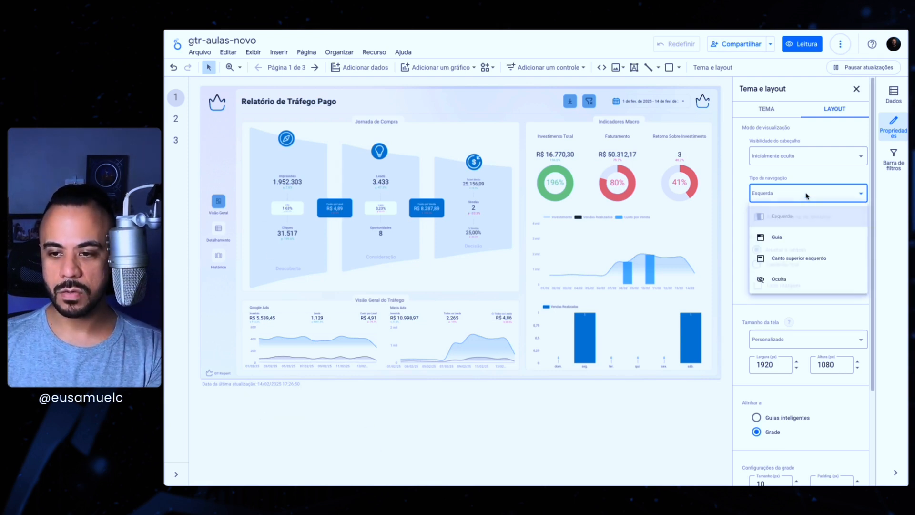
pyautogui.click(505, 426)
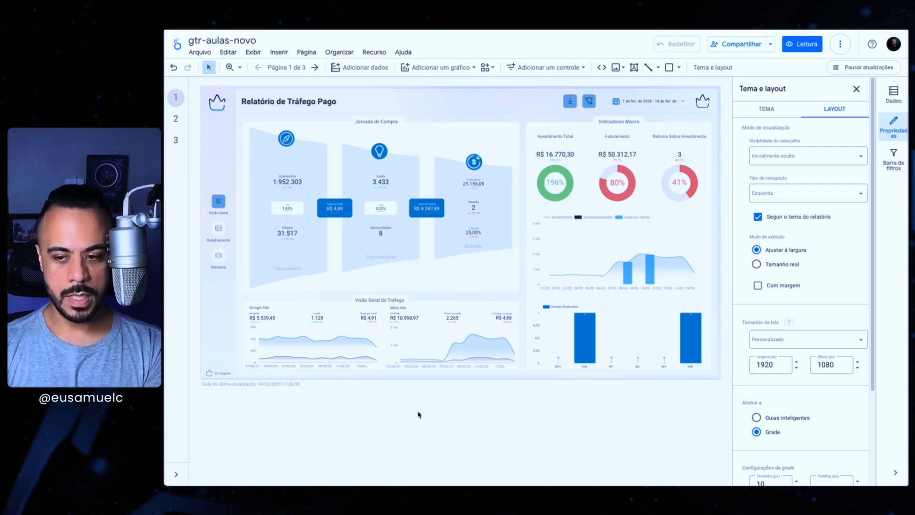
pyautogui.click(808, 193)
pyautogui.click(794, 280)
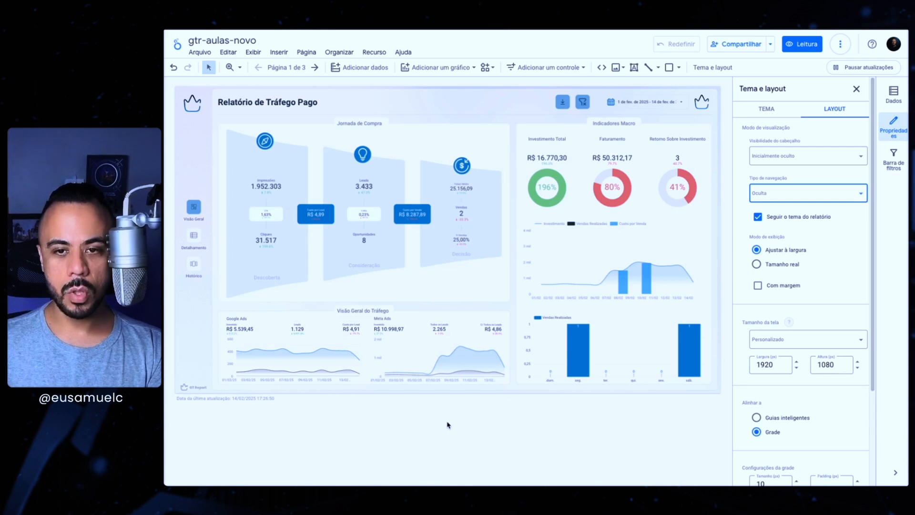
# Insert a button control in the empty area below the report canvas.
pyautogui.click(562, 69)
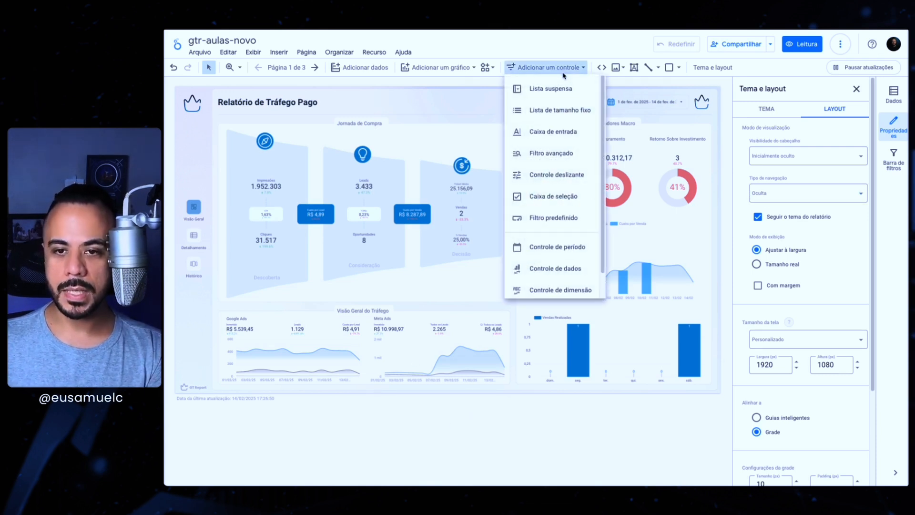
pyautogui.scroll(-1, 549, 200)
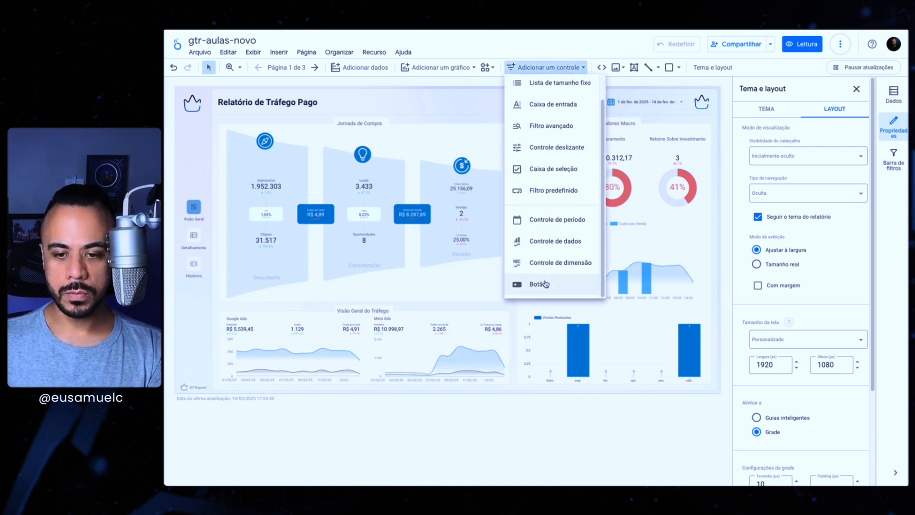
pyautogui.click(536, 284)
pyautogui.moveTo(266, 429); pyautogui.dragTo(325, 443)
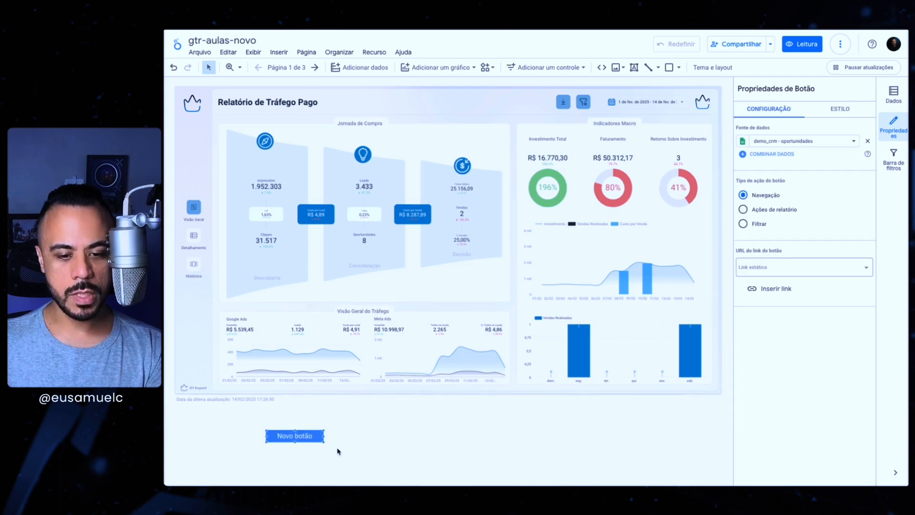
pyautogui.click(305, 437)
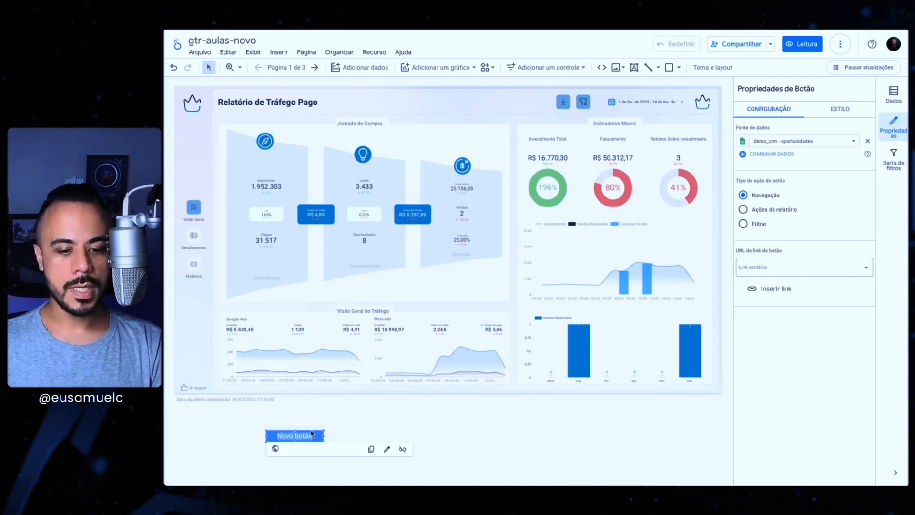
pyautogui.click(375, 432)
# Make the new button below the report taller and remove its label text.
pyautogui.click(286, 434)
pyautogui.moveTo(295, 429); pyautogui.dragTo(295, 414)
pyautogui.doubleClick(296, 428)
pyautogui.press('BackSpace')
pyautogui.click(371, 423)
pyautogui.moveTo(364, 413); pyautogui.dragTo(285, 447)
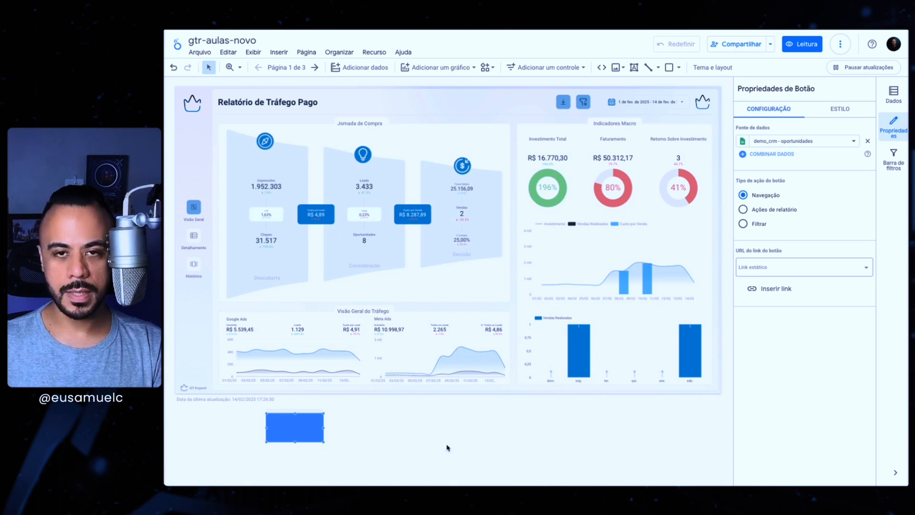
pyautogui.click(358, 429)
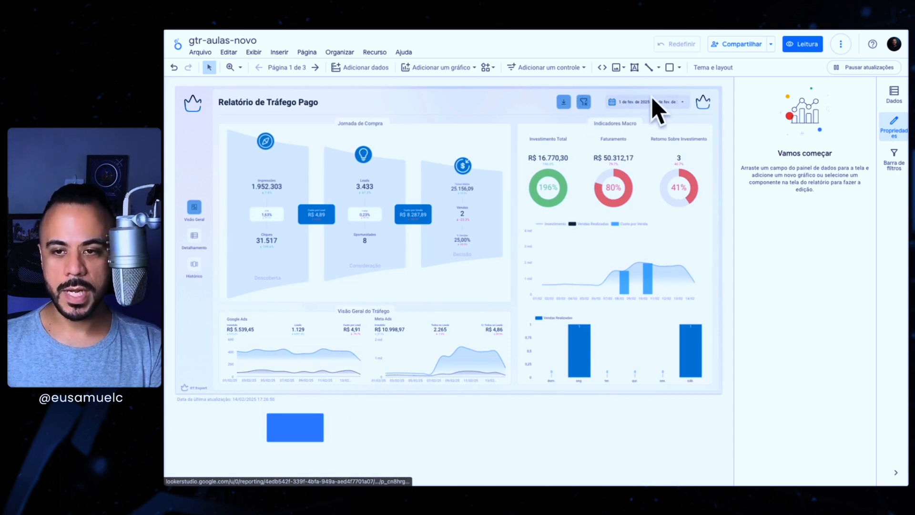
# Examine the calendar of the report's period control, close it without applying changes and clear the selection.
pyautogui.click(681, 102)
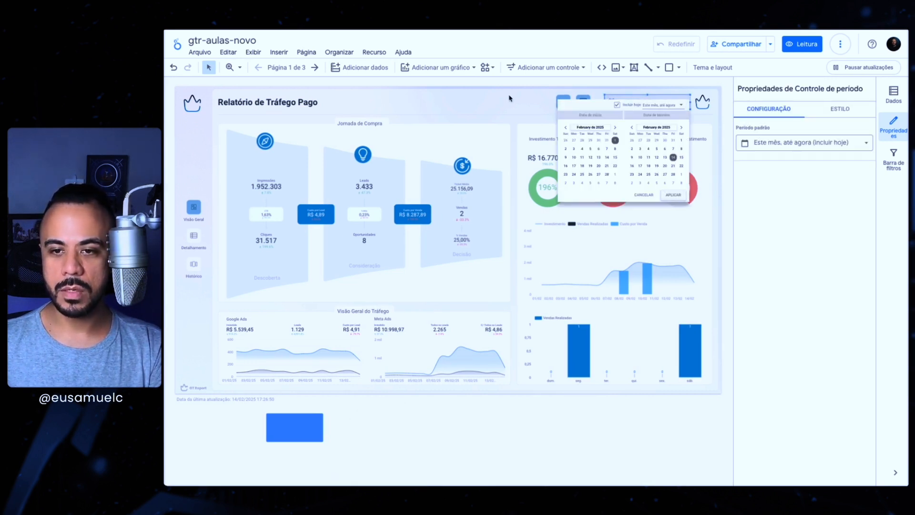
pyautogui.click(715, 148)
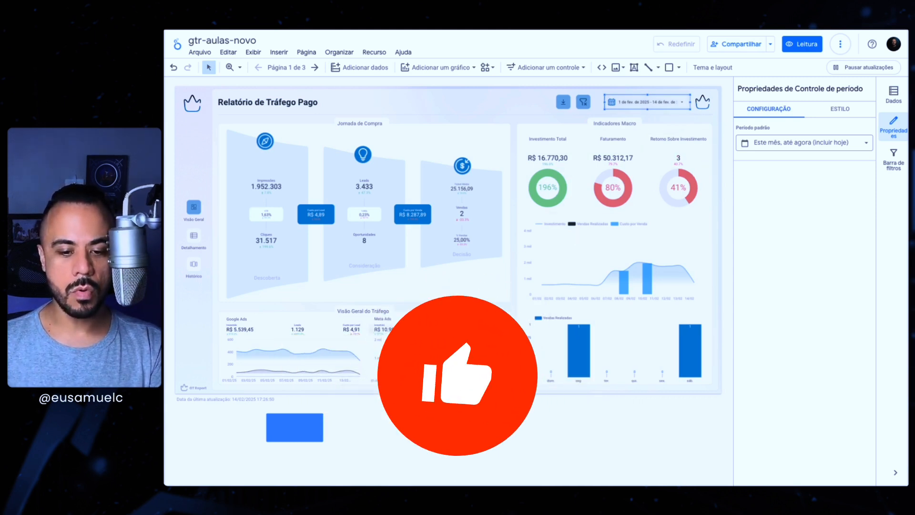
pyautogui.press('Escape')
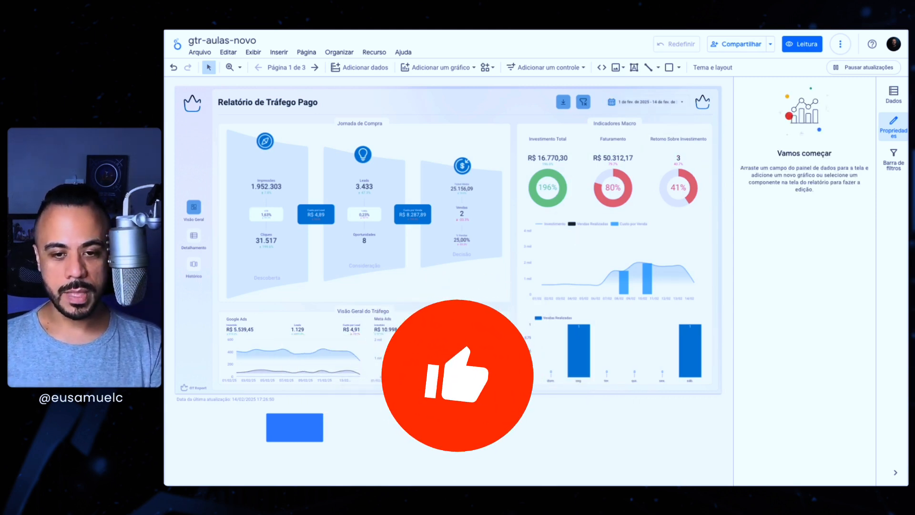
# Delete the blank blue button below the report canvas.
pyautogui.click(283, 439)
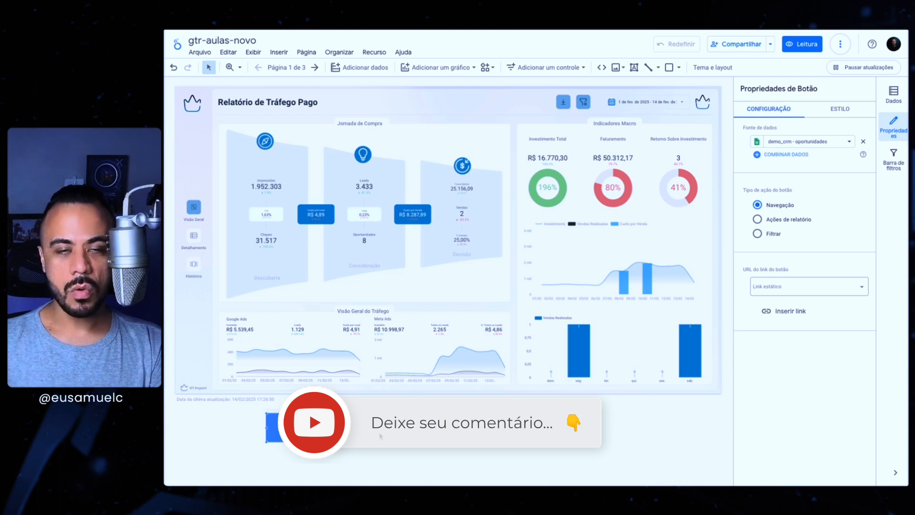
pyautogui.click(412, 433)
pyautogui.click(282, 443)
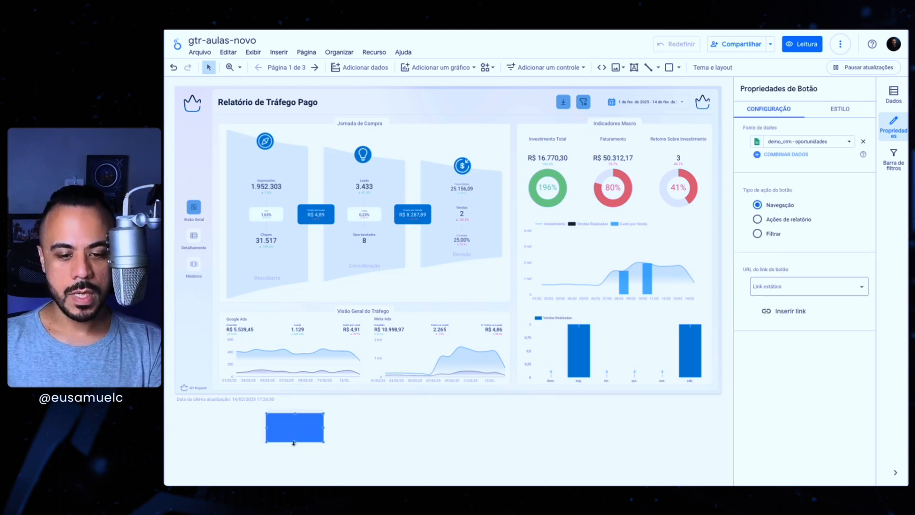
pyautogui.press('Delete')
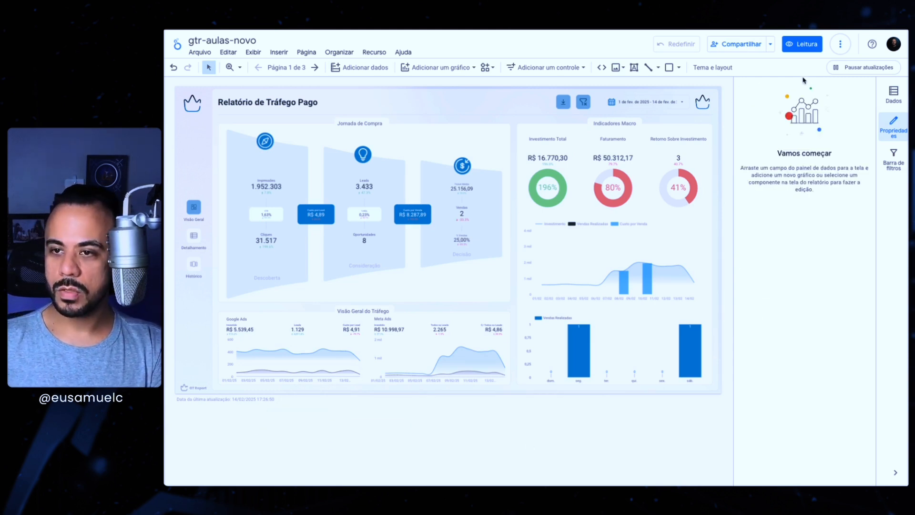
# Preview the report in view mode, check the custom side navigation and return to editing.
pyautogui.click(806, 45)
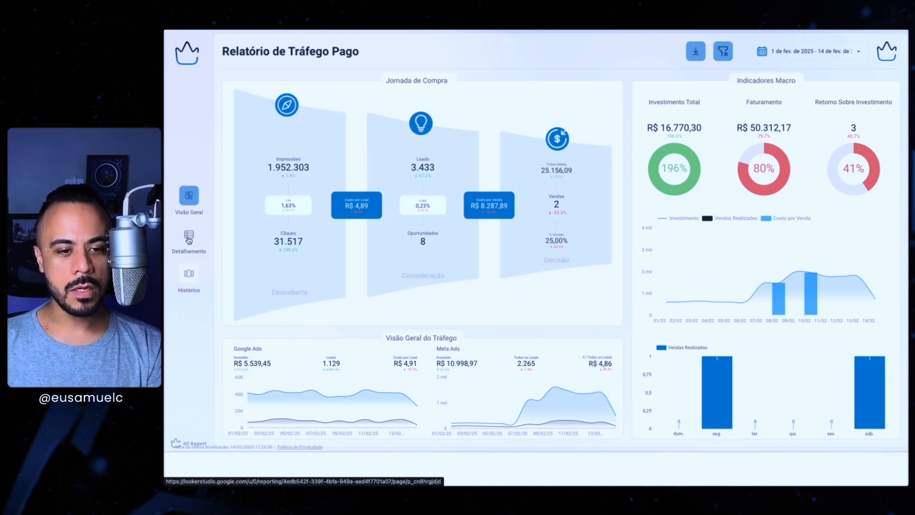
pyautogui.click(187, 298)
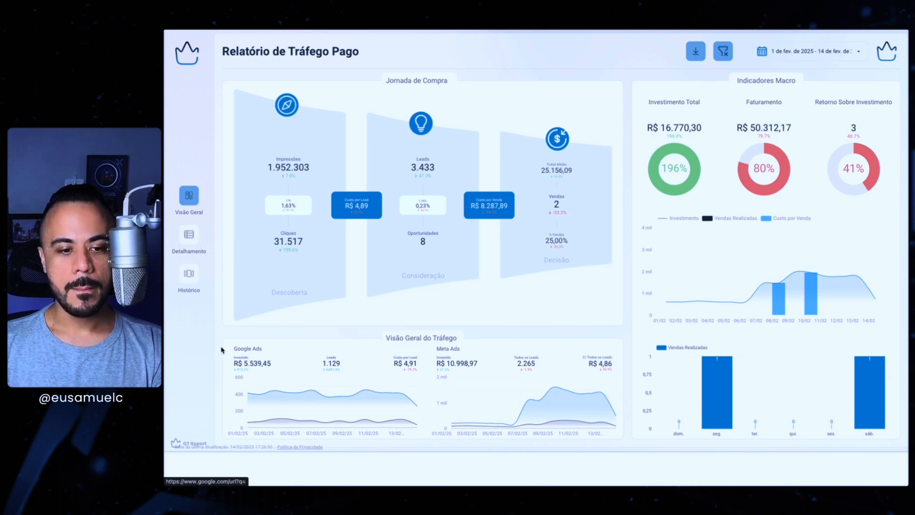
pyautogui.click(812, 44)
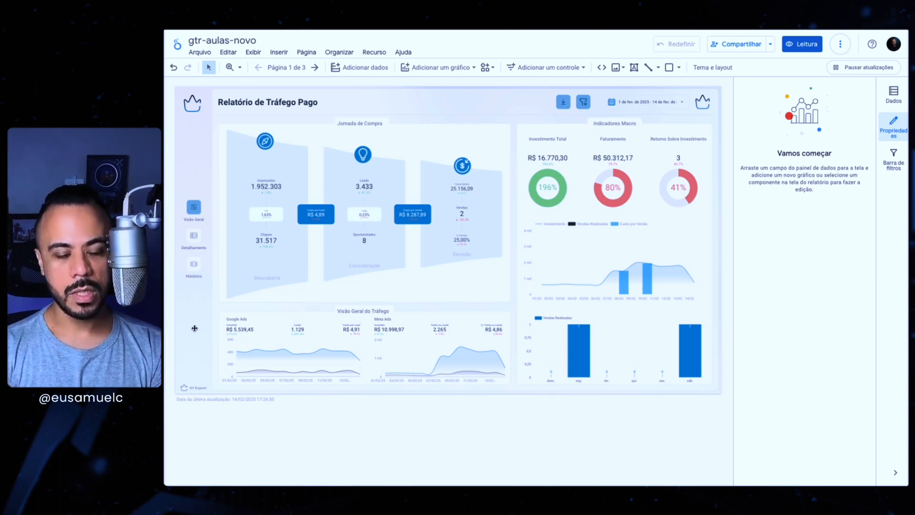
# Select the components of the Visão Geral item in the side navigation to examine them, and clear the selection.
pyautogui.click(197, 214)
pyautogui.click(174, 195)
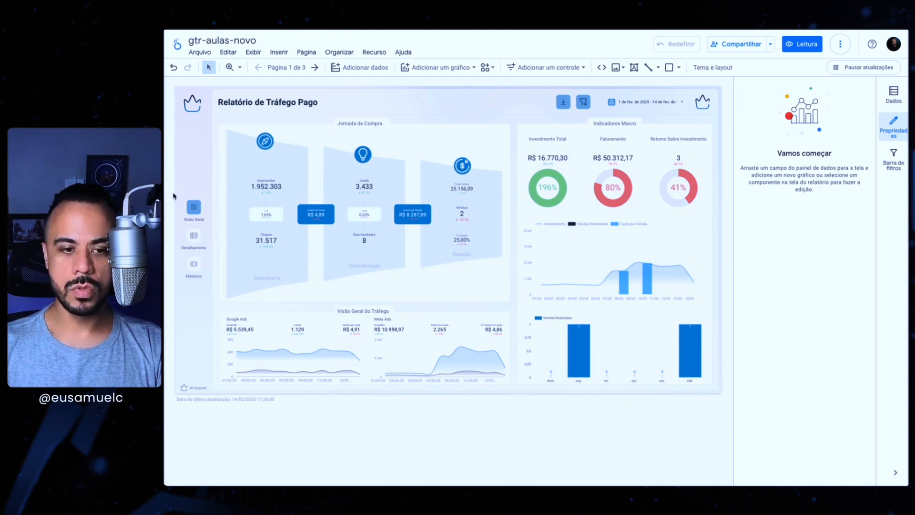
pyautogui.moveTo(205, 220); pyautogui.dragTo(206, 221)
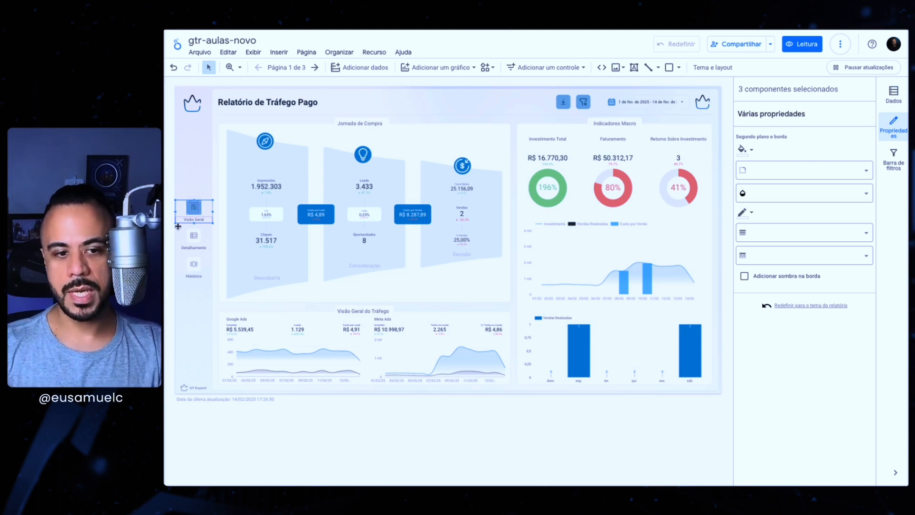
pyautogui.click(173, 190)
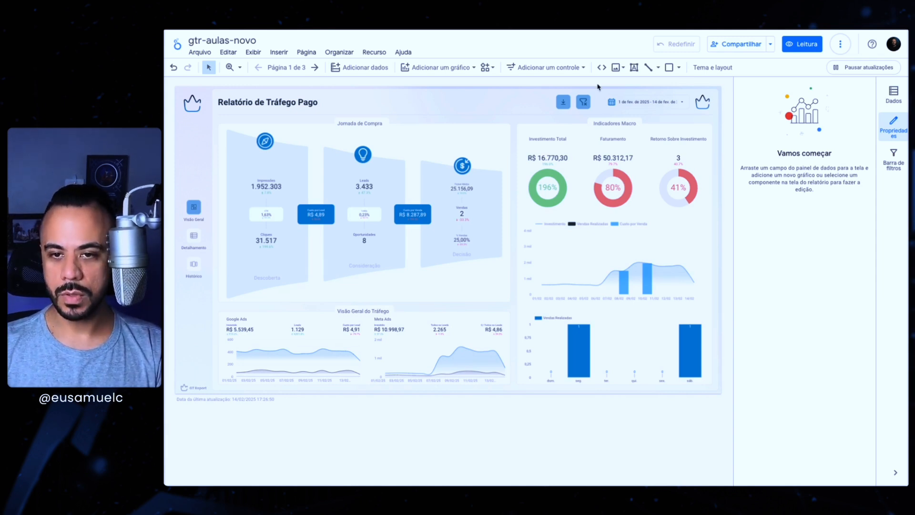
# Insert the dash.png icon image below the report canvas and shrink it to a small icon.
pyautogui.click(619, 70)
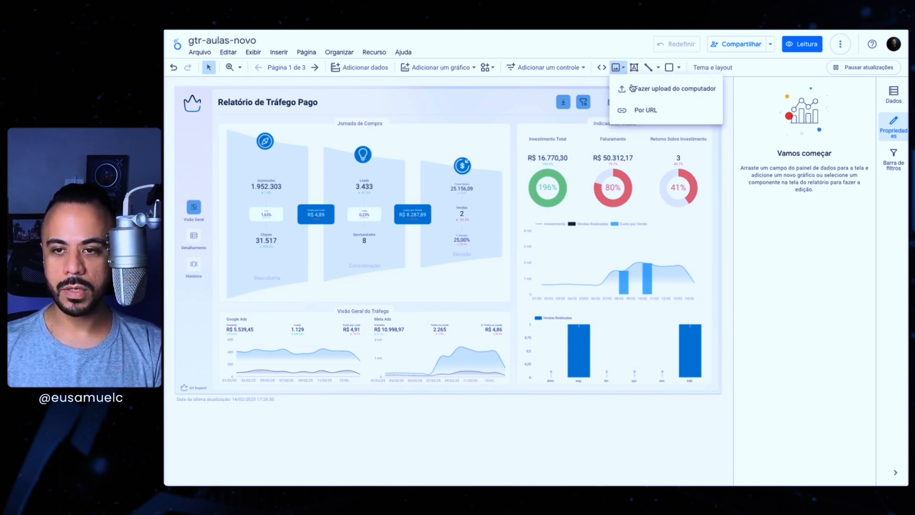
pyautogui.click(619, 70)
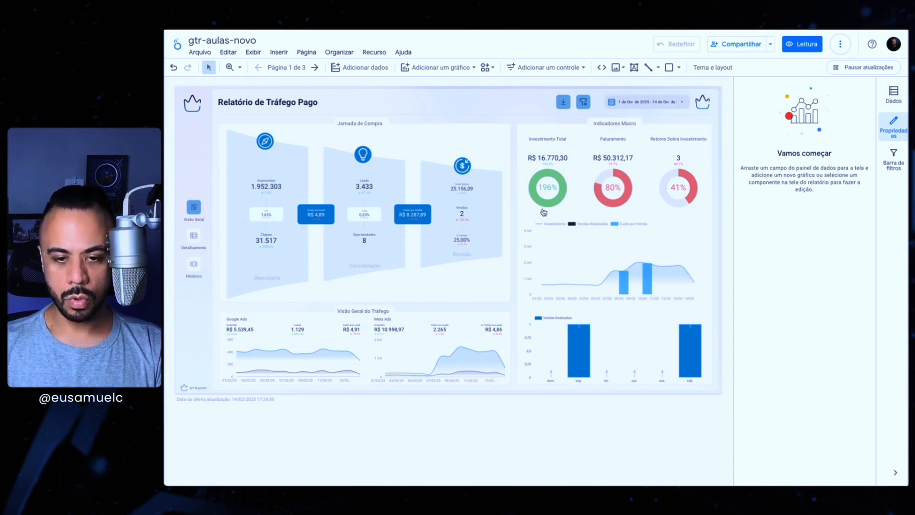
pyautogui.moveTo(436, 322); pyautogui.dragTo(396, 427)
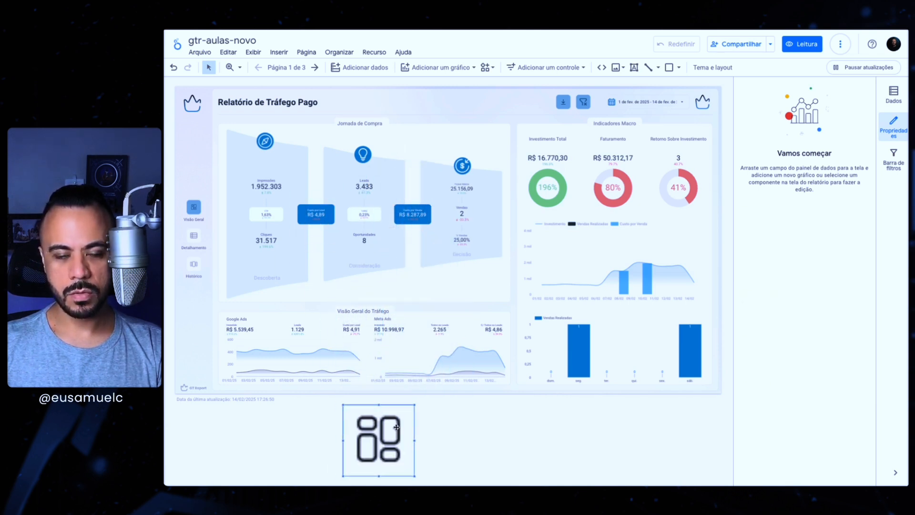
pyautogui.moveTo(416, 477); pyautogui.dragTo(353, 418)
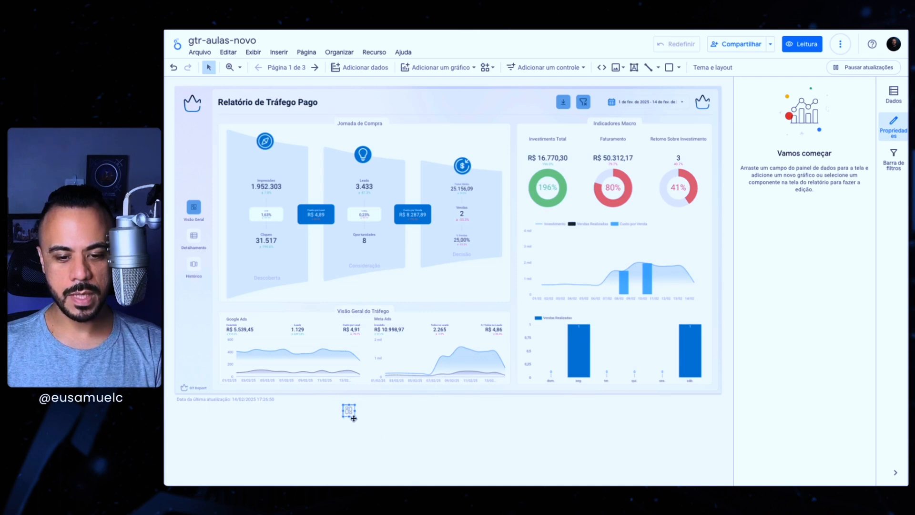
pyautogui.click(347, 410)
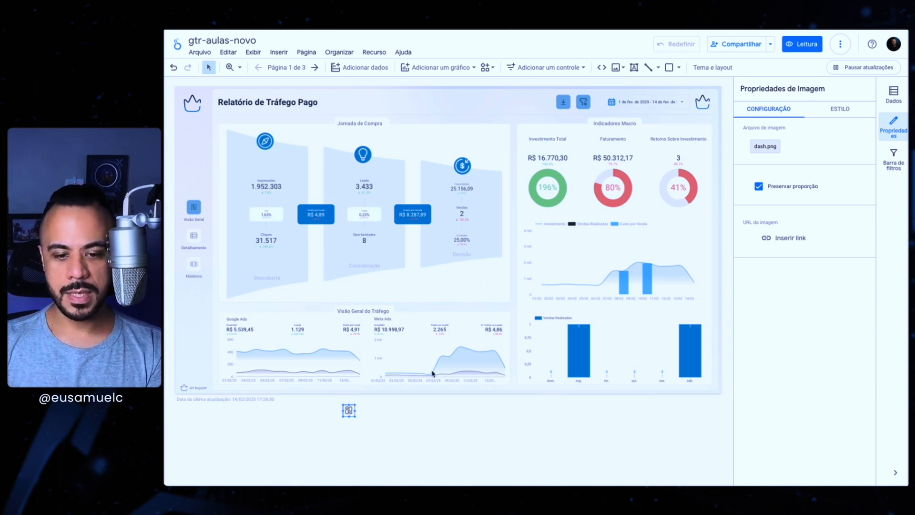
# Move the dash.png icon into the side navigation below Histórico, reduce it slightly and align it with the icons above.
pyautogui.moveTo(350, 411); pyautogui.dragTo(192, 302)
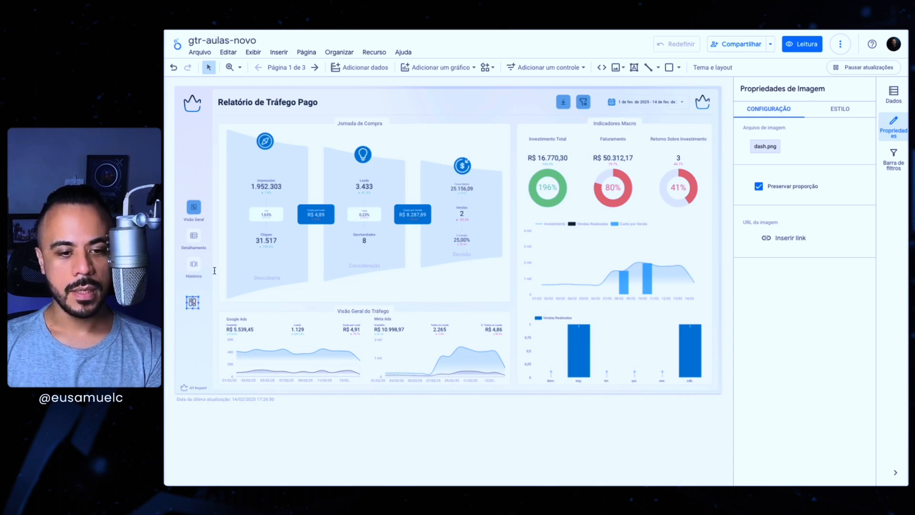
pyautogui.click(231, 68)
pyautogui.click(186, 311)
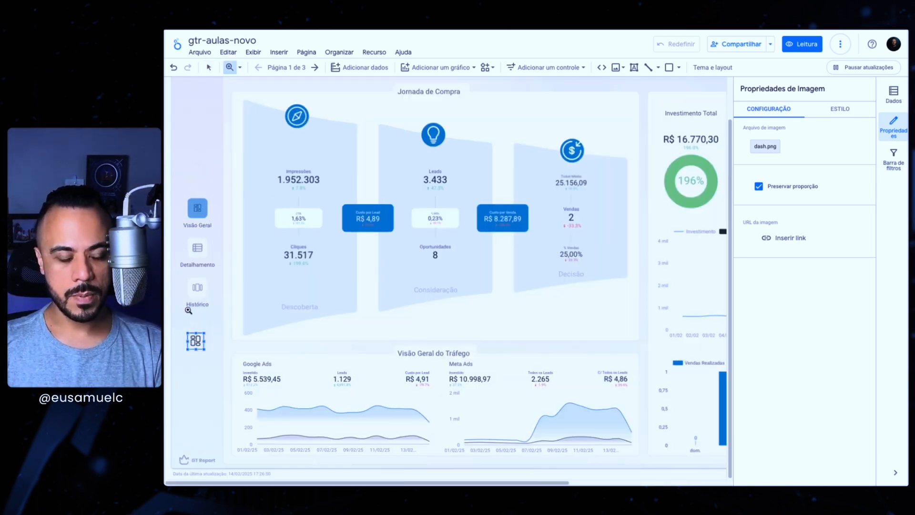
pyautogui.click(186, 344)
pyautogui.click(188, 348)
pyautogui.click(194, 352)
pyautogui.scroll(3, 184, 367)
pyautogui.click(183, 374)
pyautogui.scroll(-7, 193, 388)
pyautogui.scroll(1, 210, 280)
pyautogui.scroll(5, 210, 280)
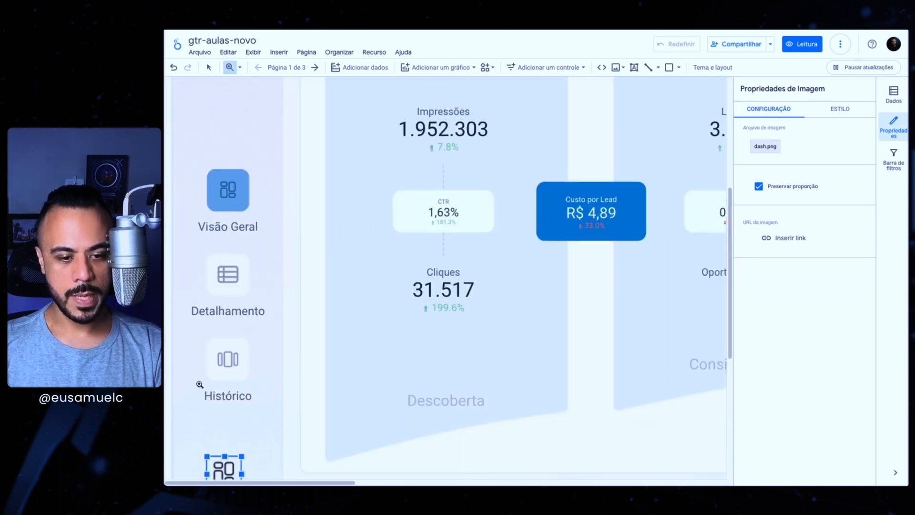
pyautogui.scroll(-3, 203, 379)
pyautogui.click(192, 307)
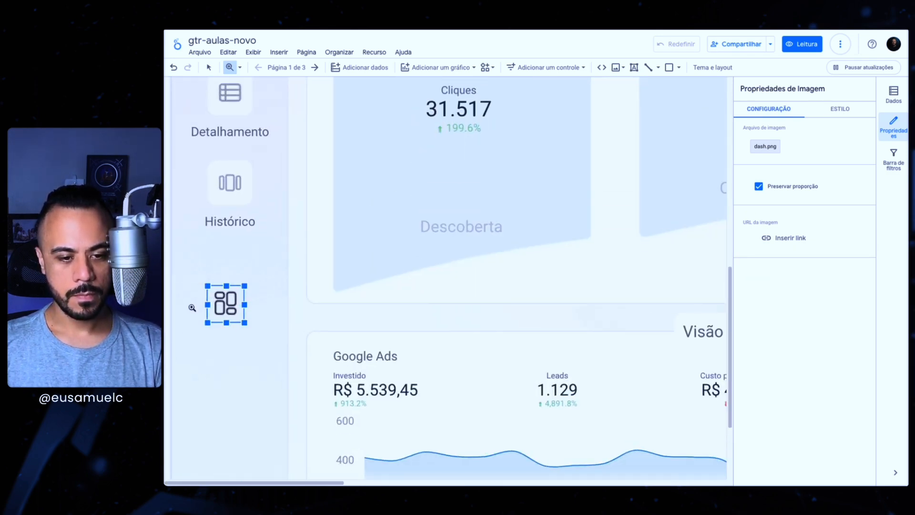
pyautogui.click(209, 67)
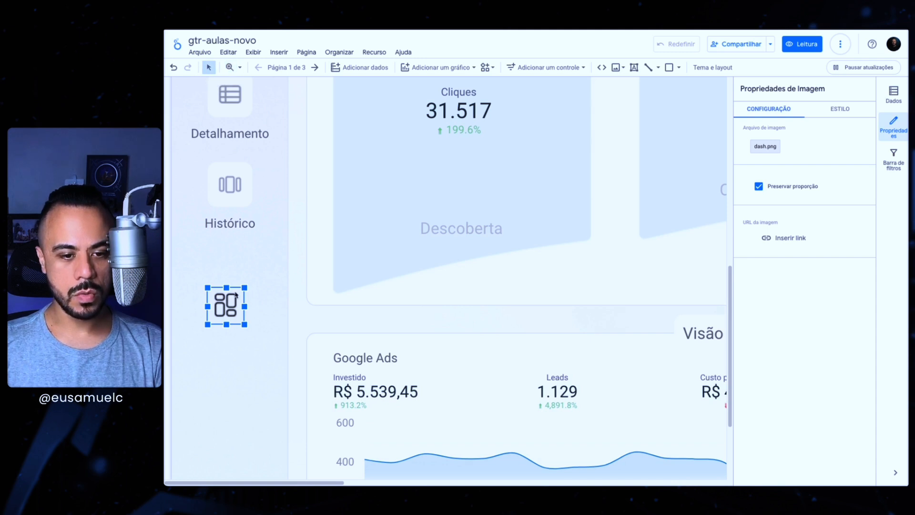
pyautogui.moveTo(222, 299)
pyautogui.mouseDown()
pyautogui.moveTo(231, 290)
pyautogui.moveTo(222, 309)
pyautogui.mouseUp()
pyautogui.moveTo(233, 289); pyautogui.dragTo(224, 323)
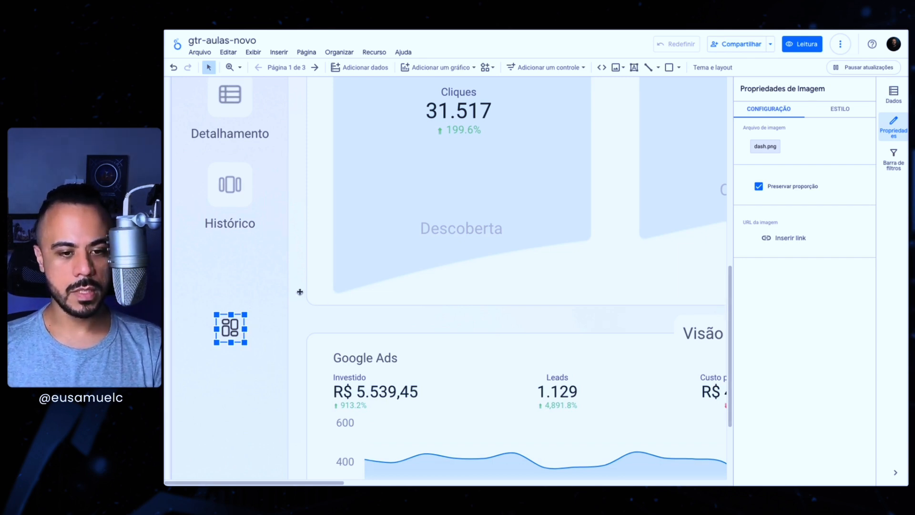
# Examine the existing side navigation icons and the download and filter buttons in the report header for comparison.
pyautogui.scroll(3, 175, 257)
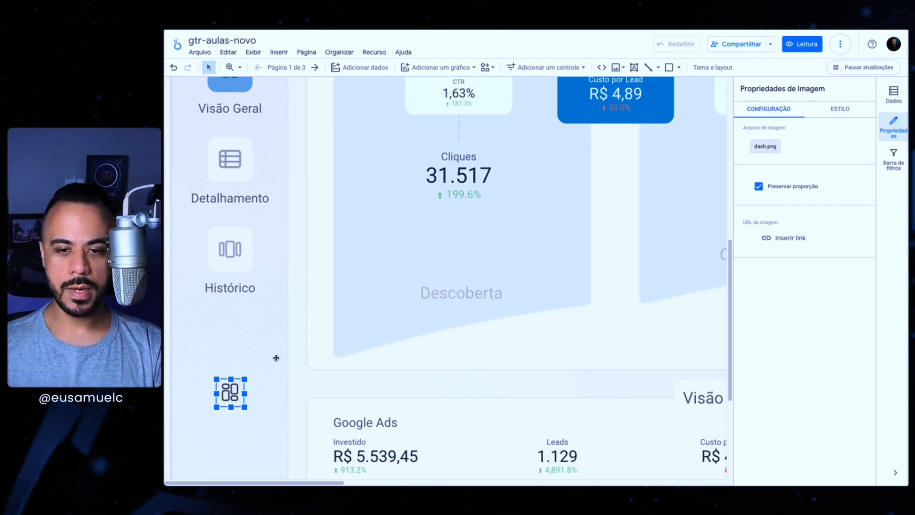
pyautogui.scroll(-1, 297, 289)
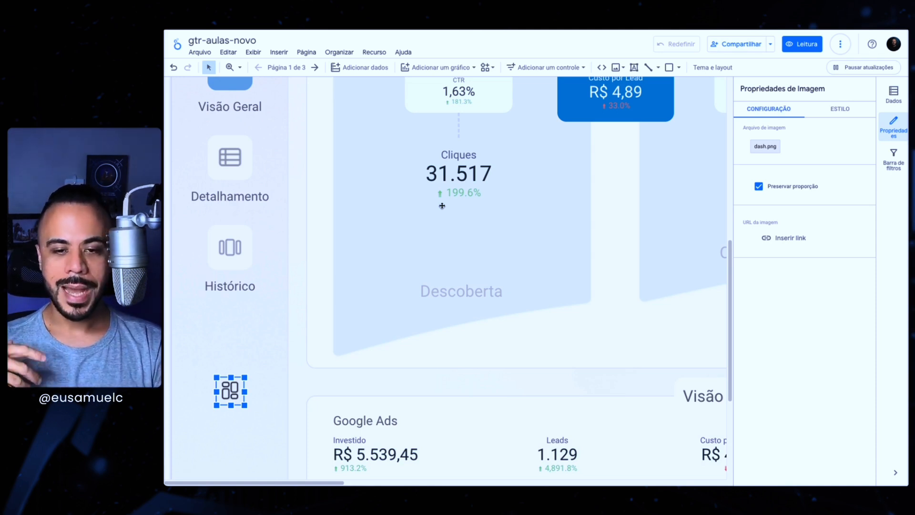
pyautogui.scroll(5, 459, 302)
pyautogui.hscroll(7, 459, 302)
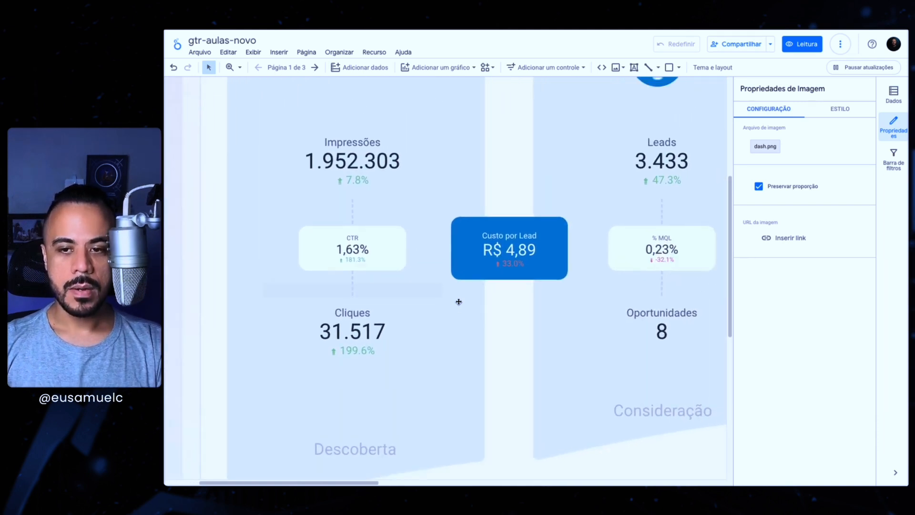
pyautogui.scroll(5, 458, 301)
pyautogui.hscroll(6, 458, 302)
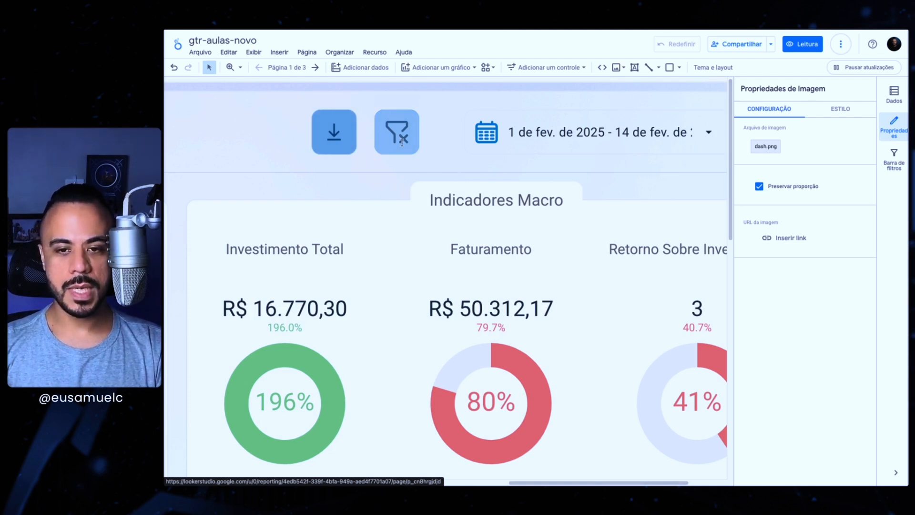
pyautogui.scroll(-15, 330, 284)
pyautogui.hscroll(-5, 330, 284)
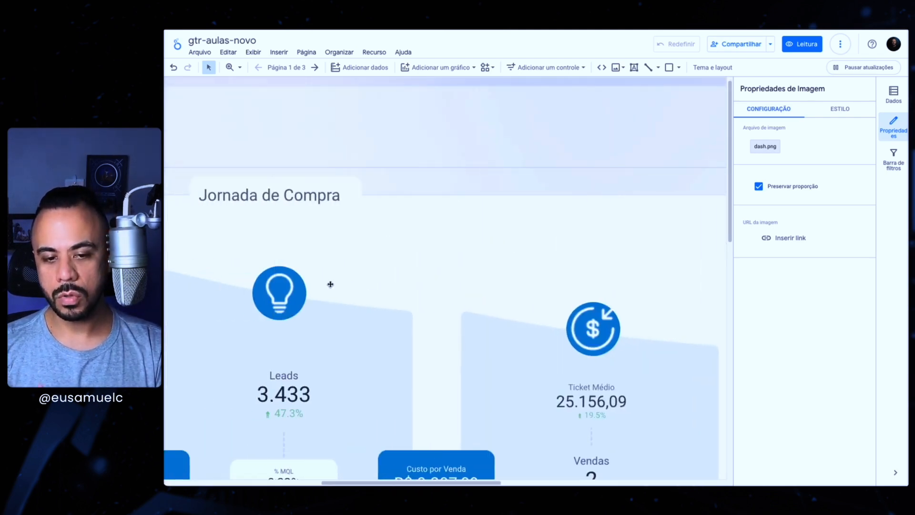
pyautogui.hscroll(-6, 330, 284)
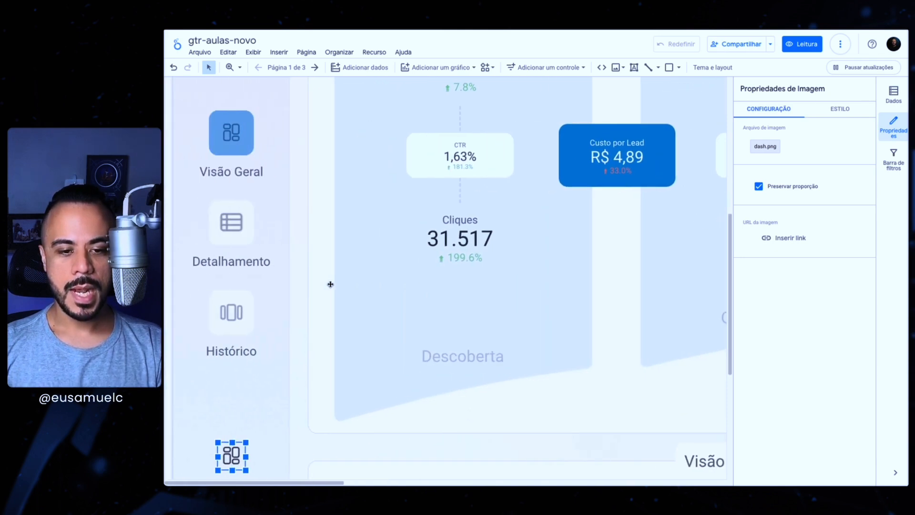
pyautogui.scroll(-2, 245, 402)
pyautogui.scroll(-1, 245, 402)
pyautogui.scroll(2, 245, 401)
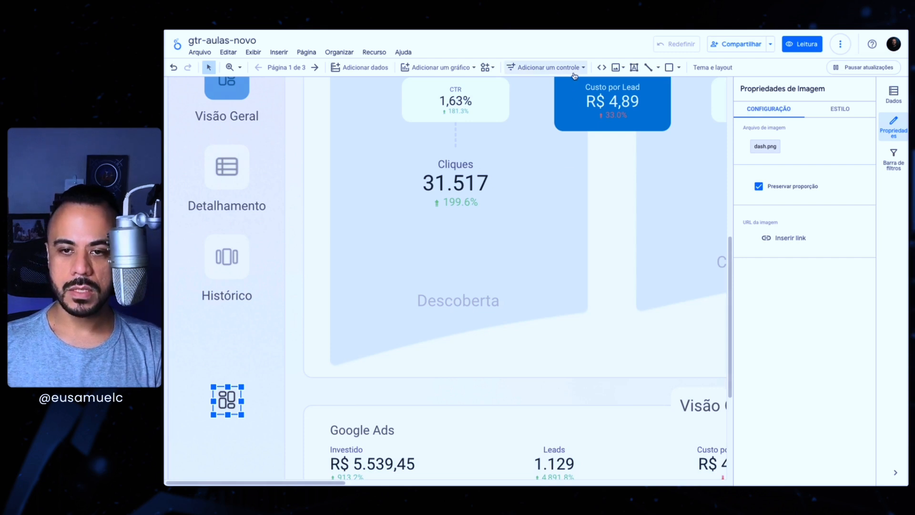
# Add a button control between the Histórico item and the new icon, and delete its label text.
pyautogui.click(558, 69)
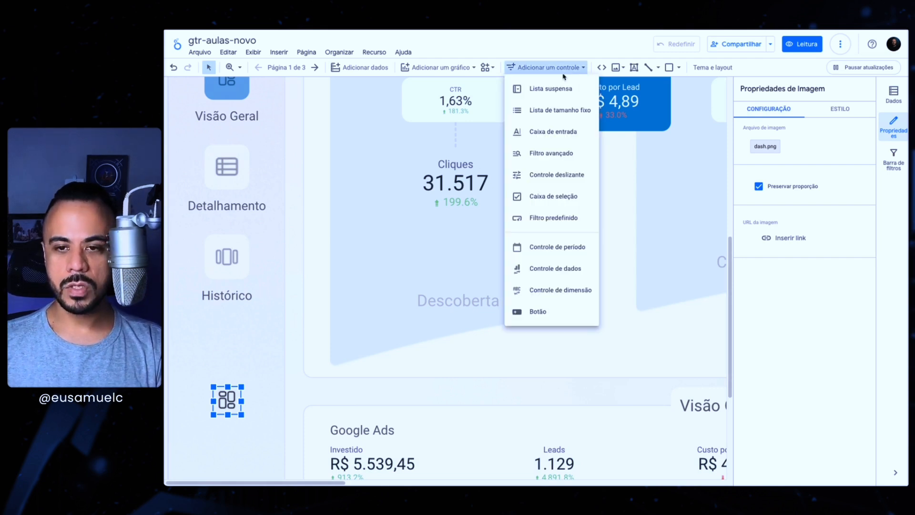
pyautogui.click(551, 309)
pyautogui.moveTo(213, 333); pyautogui.dragTo(394, 370)
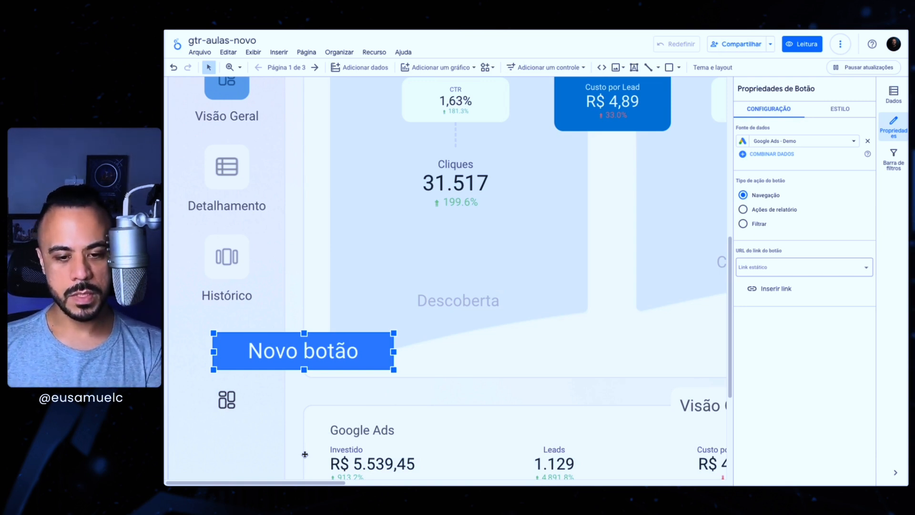
pyautogui.doubleClick(284, 348)
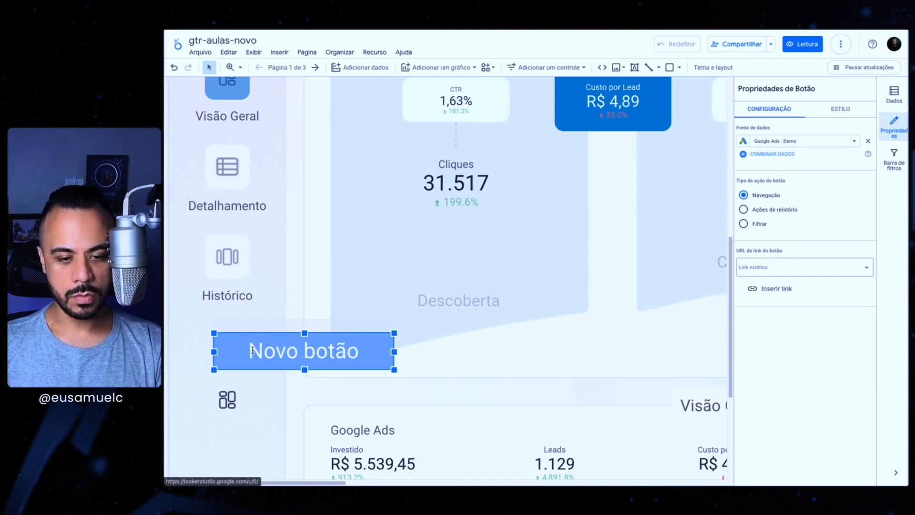
pyautogui.moveTo(249, 351); pyautogui.dragTo(361, 351)
pyautogui.press('BackSpace')
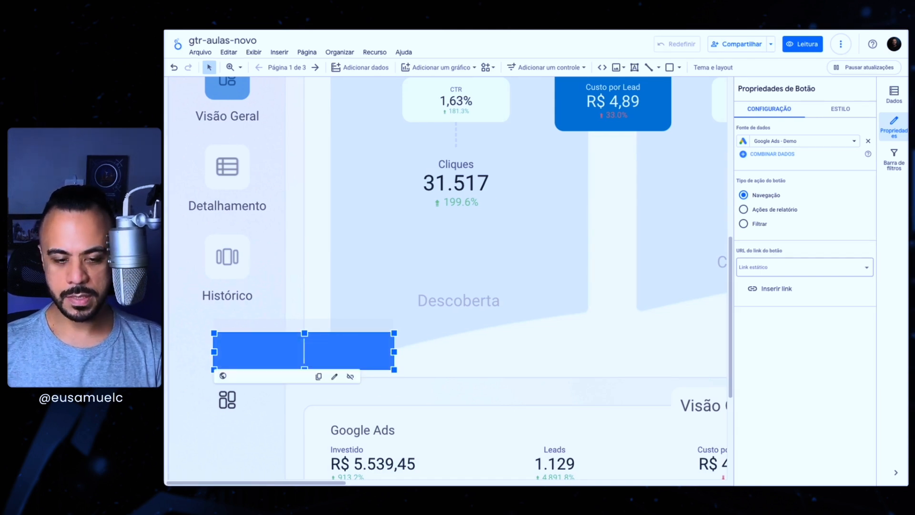
pyautogui.press('Escape')
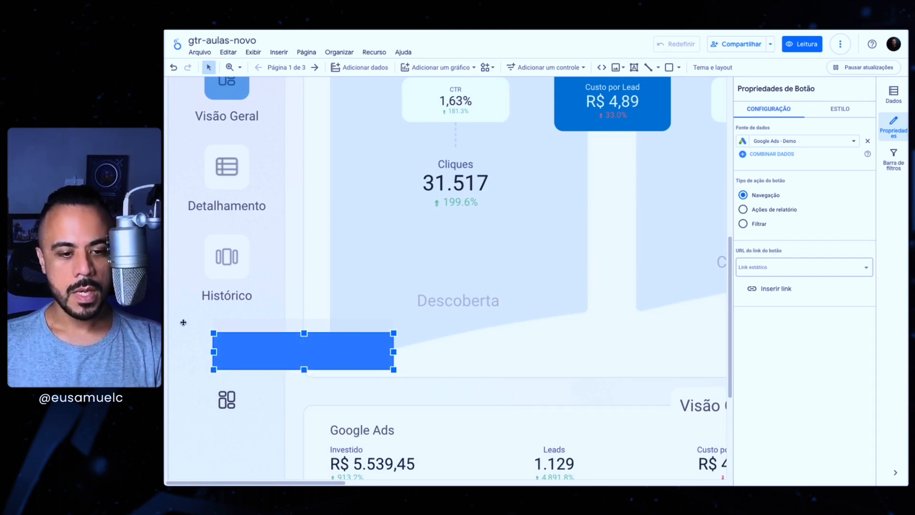
# Resize the blank button to a square matching the Histórico icon's background, place it over the new icon and deselect it.
pyautogui.scroll(1, 257, 245)
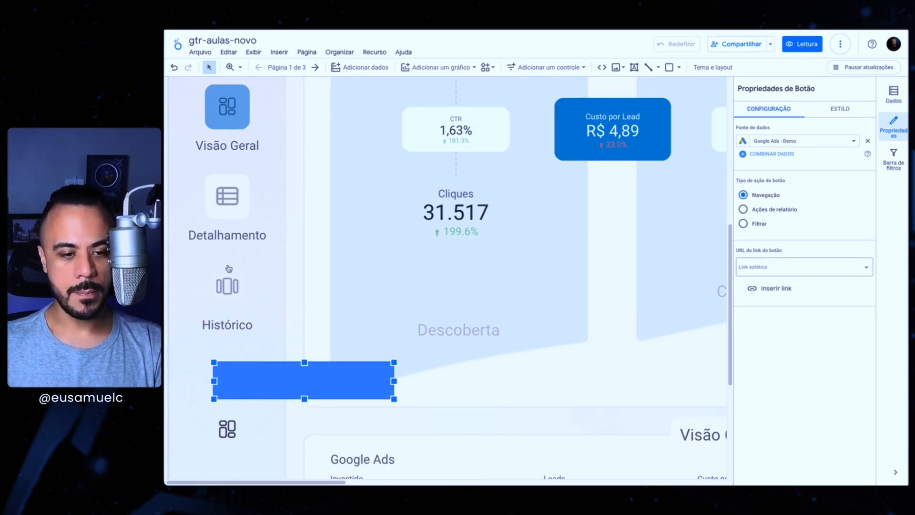
pyautogui.moveTo(265, 362); pyautogui.dragTo(261, 266)
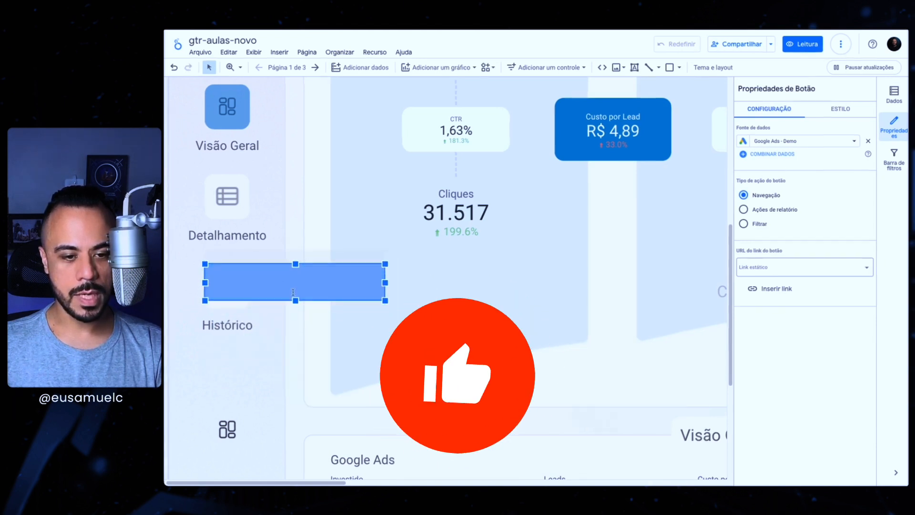
pyautogui.moveTo(296, 300); pyautogui.dragTo(296, 309)
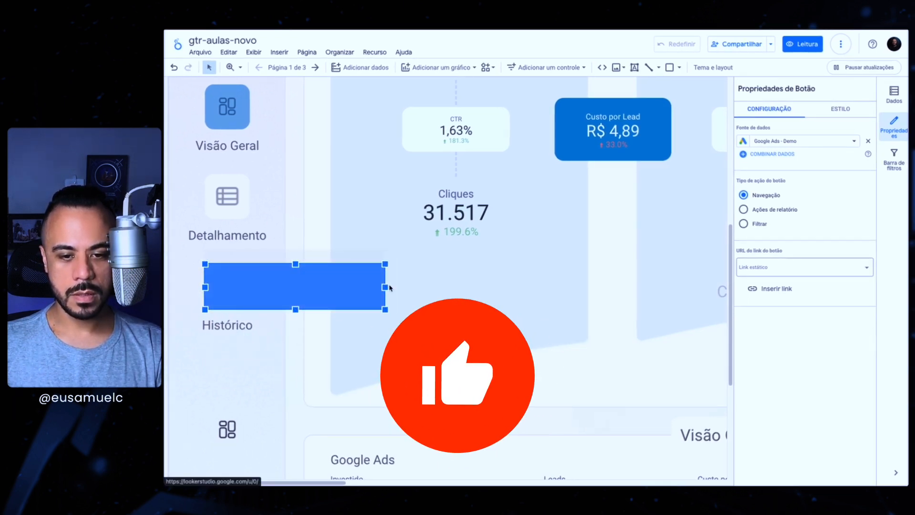
pyautogui.moveTo(387, 287); pyautogui.dragTo(210, 358)
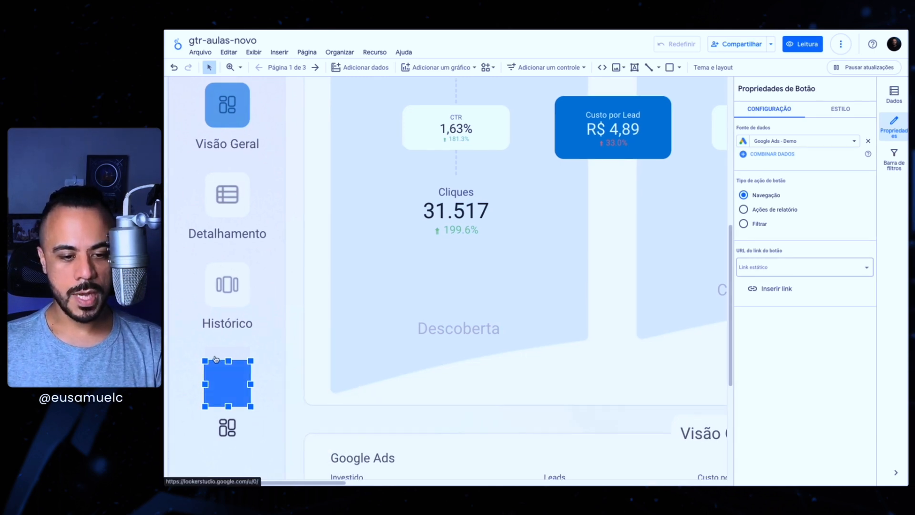
pyautogui.moveTo(215, 360); pyautogui.dragTo(214, 401)
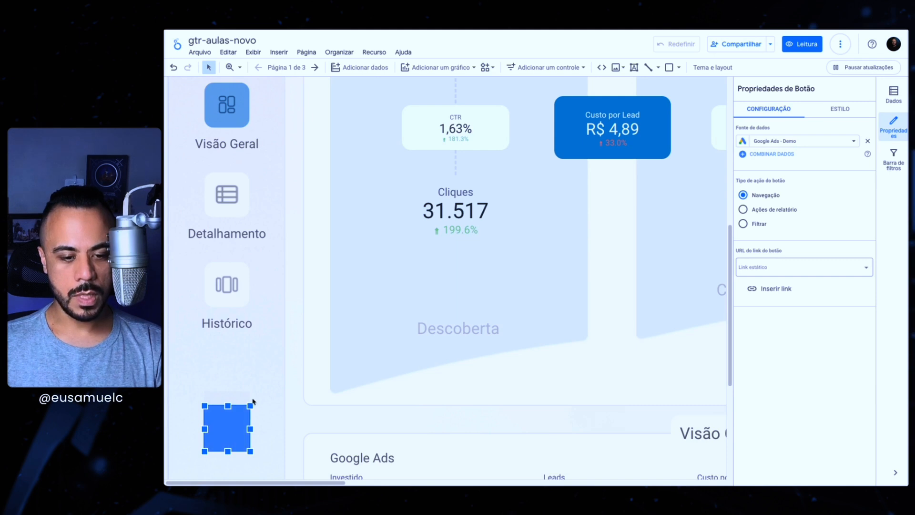
pyautogui.click(280, 406)
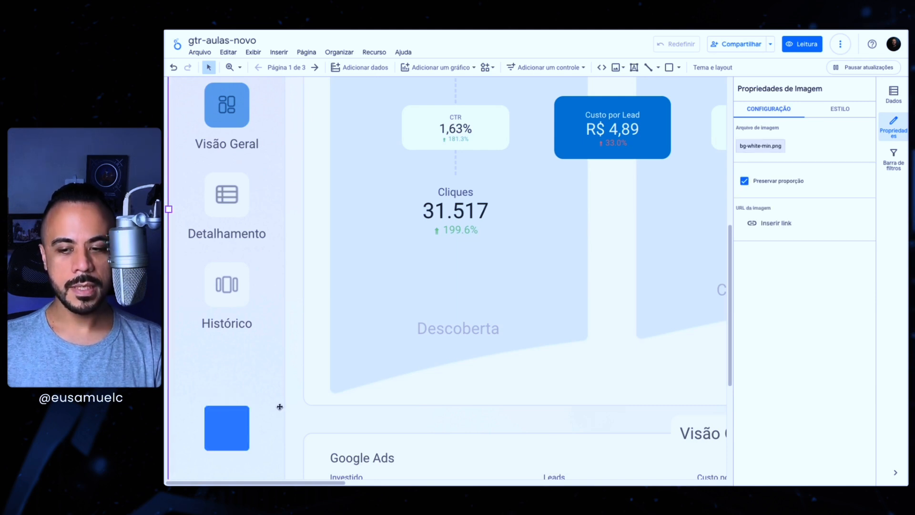
# Select the square button below Histórico and set its background to the report theme's medium blue.
pyautogui.scroll(-2, 280, 407)
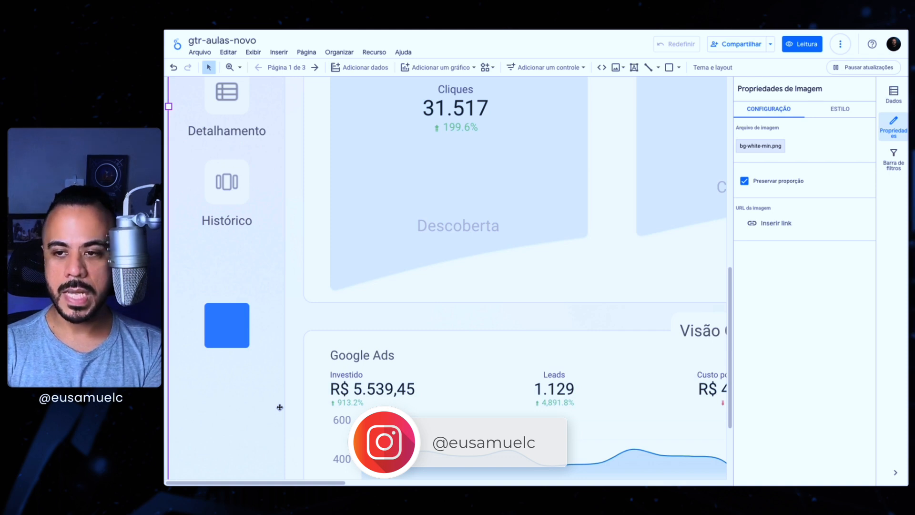
pyautogui.click(227, 322)
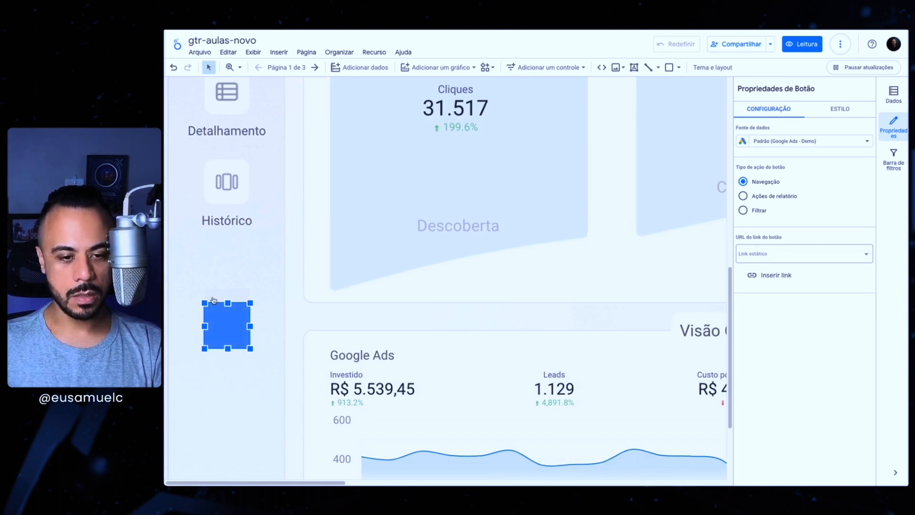
pyautogui.click(840, 113)
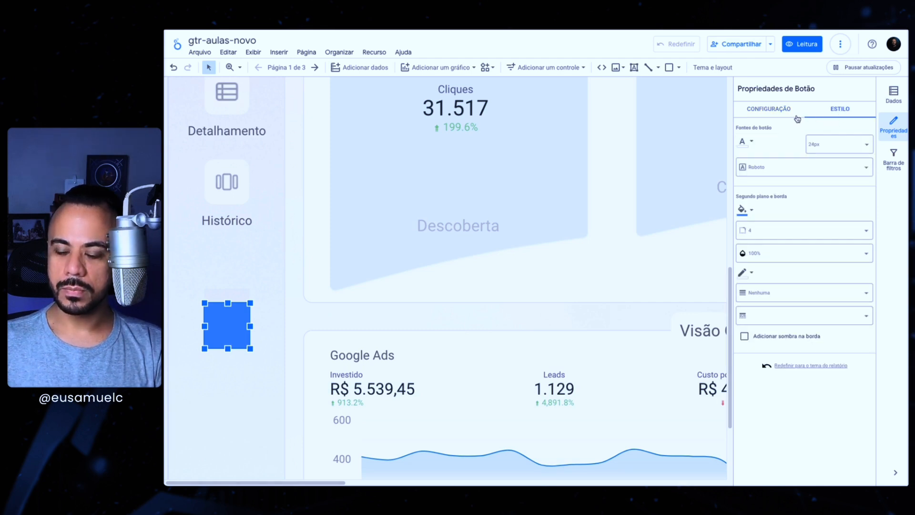
pyautogui.click(745, 212)
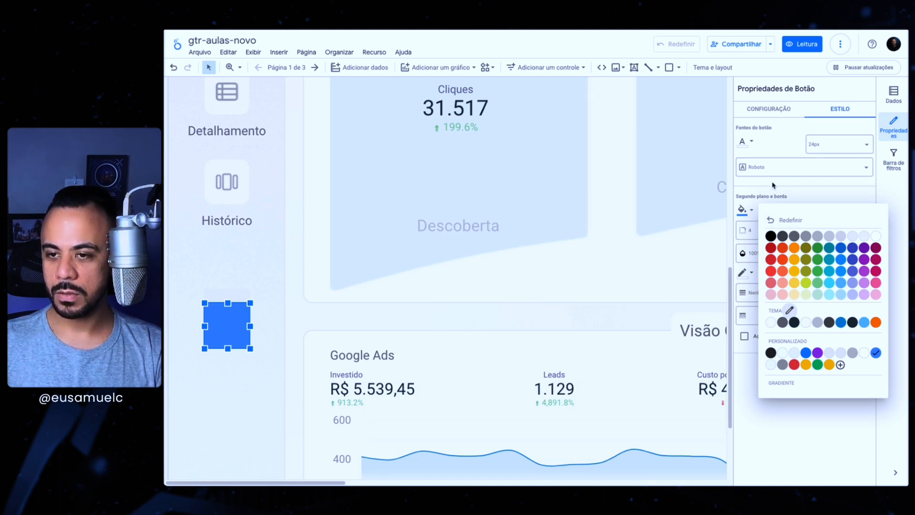
pyautogui.click(751, 142)
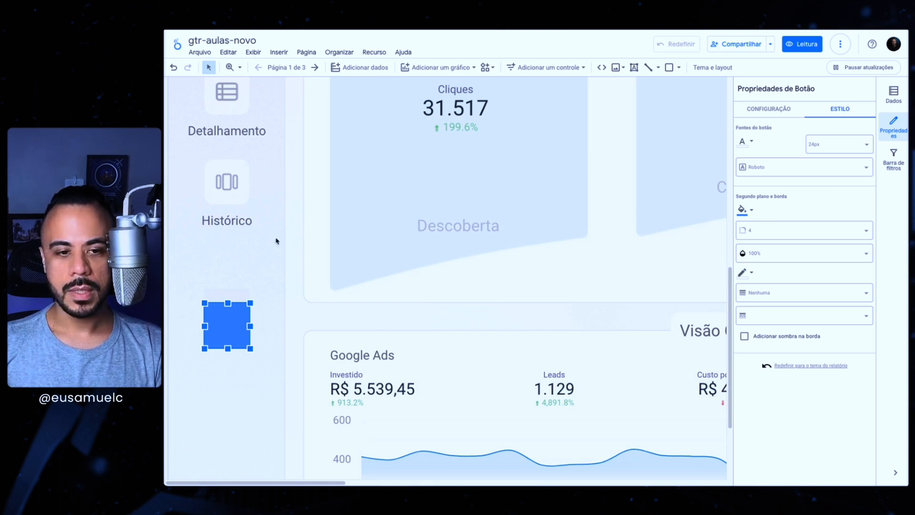
pyautogui.click(743, 209)
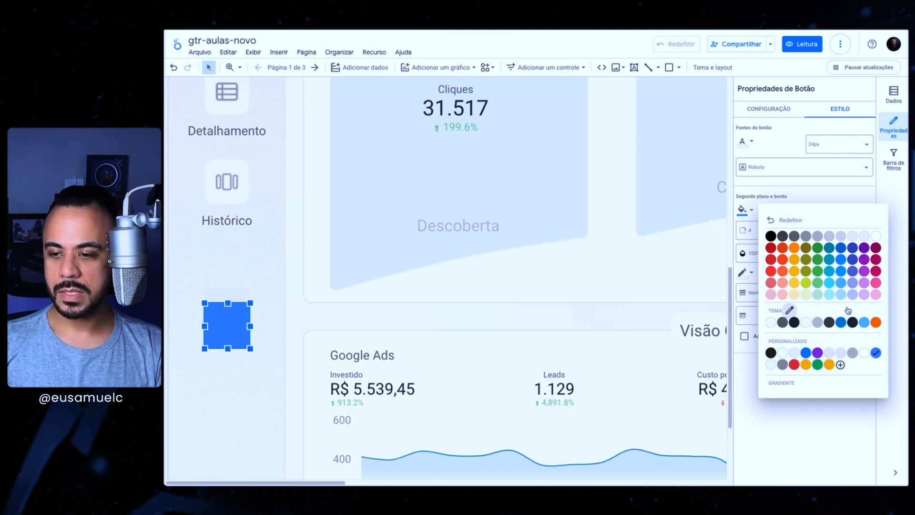
pyautogui.click(842, 322)
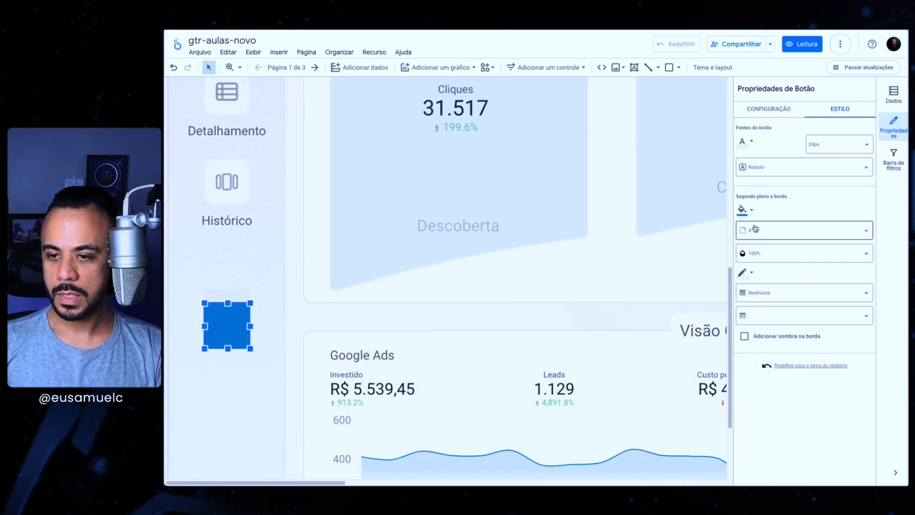
pyautogui.scroll(5, 296, 250)
pyautogui.scroll(-5, 272, 267)
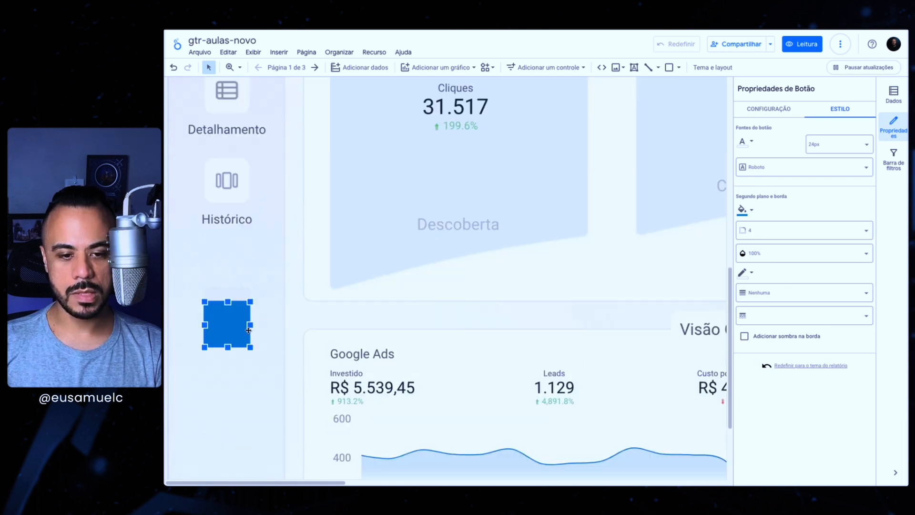
# Give the square button a fully transparent custom background, #0978be00, and deselect it.
pyautogui.click(752, 212)
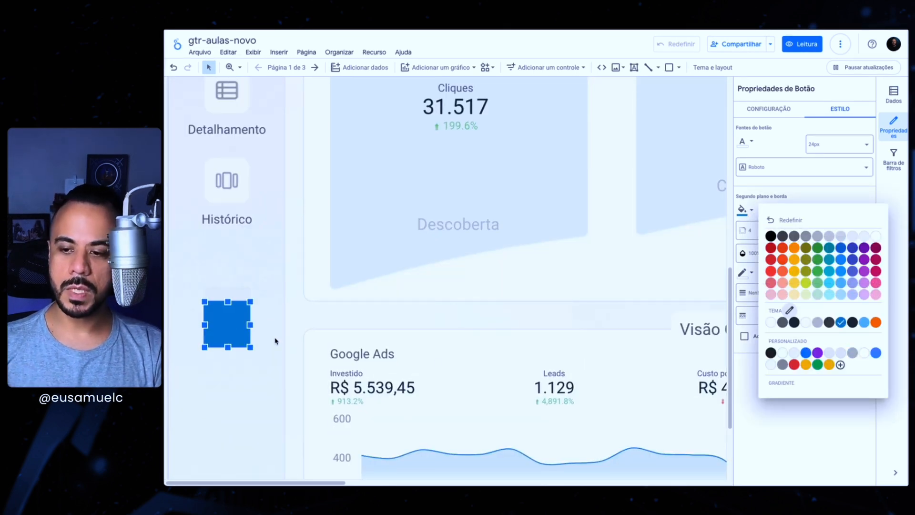
pyautogui.click(840, 365)
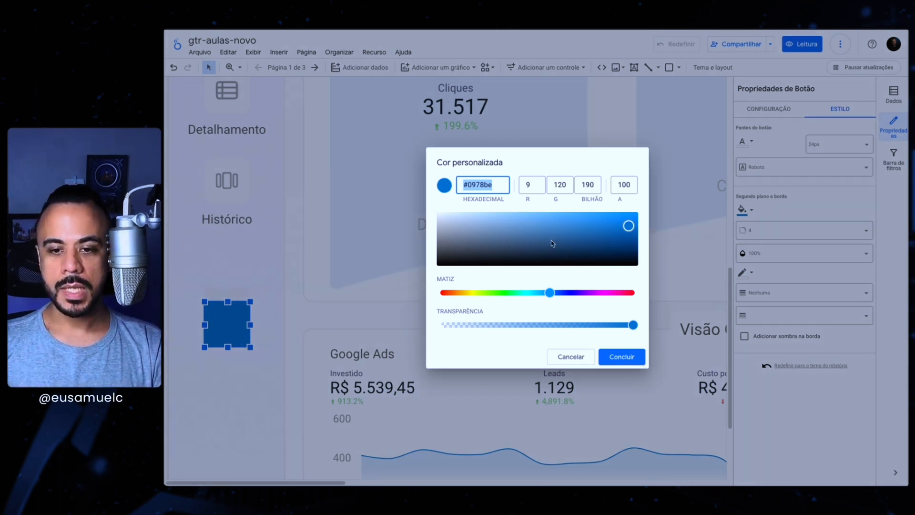
pyautogui.moveTo(633, 327); pyautogui.dragTo(439, 325)
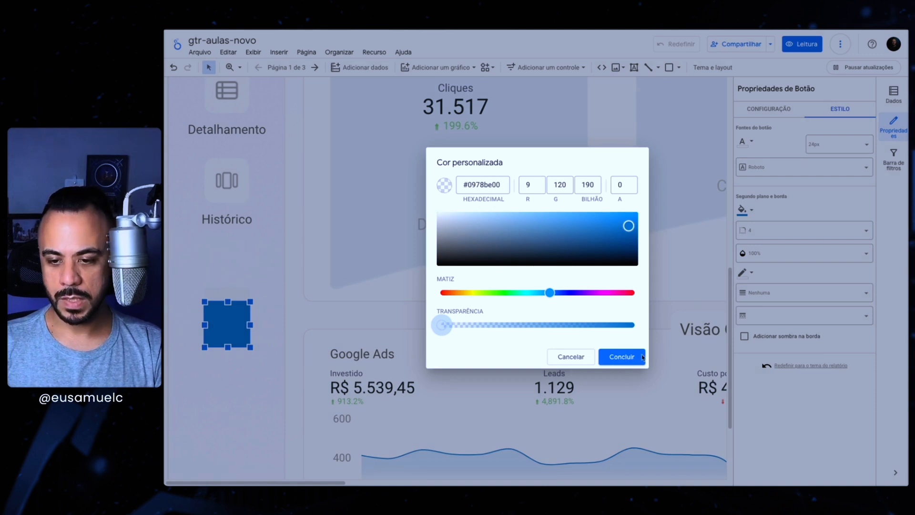
pyautogui.click(618, 362)
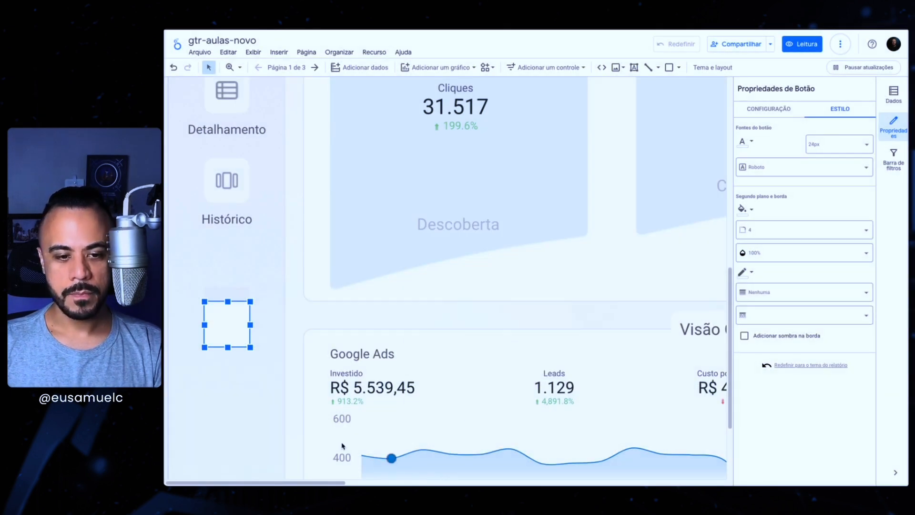
pyautogui.click(290, 317)
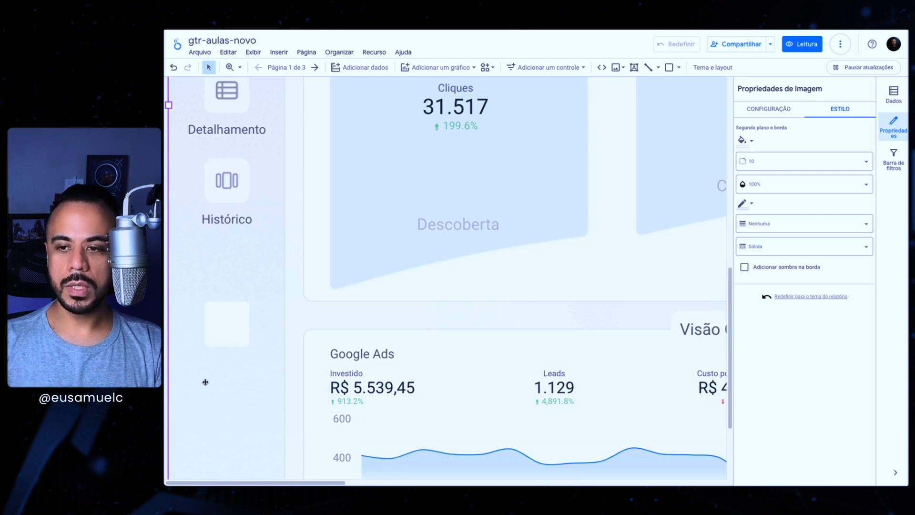
# Set the opacity of the square button over the new icon to 60% and deselect it.
pyautogui.click(216, 301)
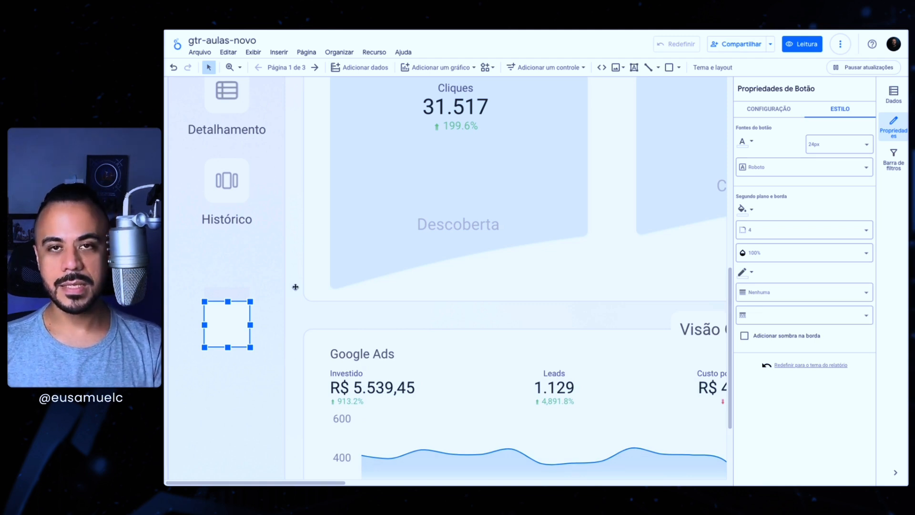
pyautogui.click(751, 212)
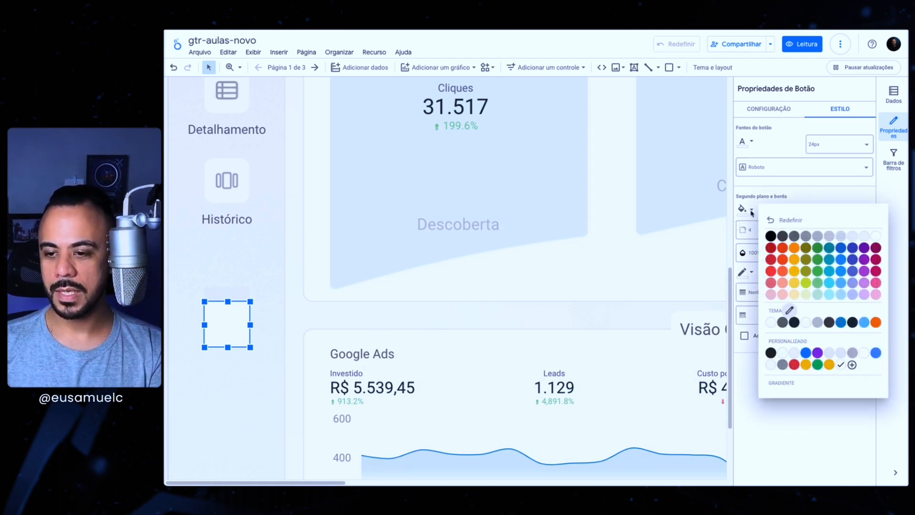
pyautogui.click(824, 422)
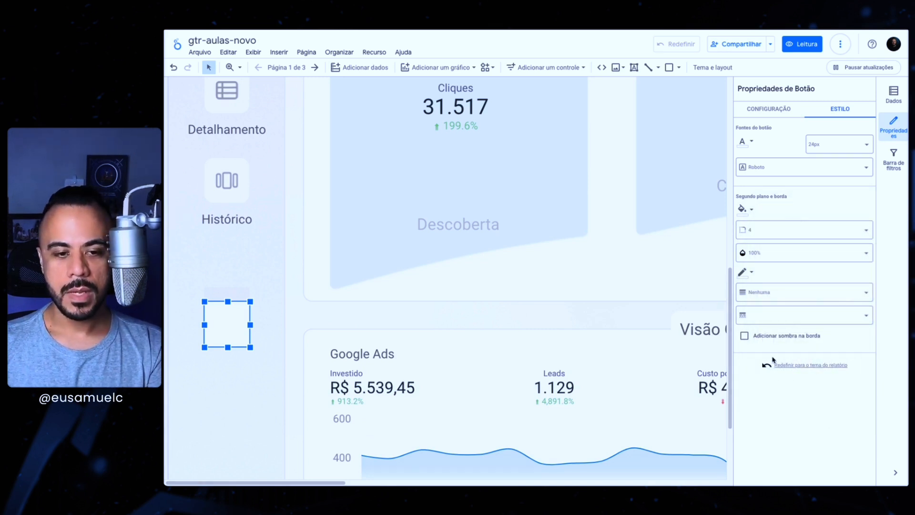
pyautogui.scroll(3, 391, 255)
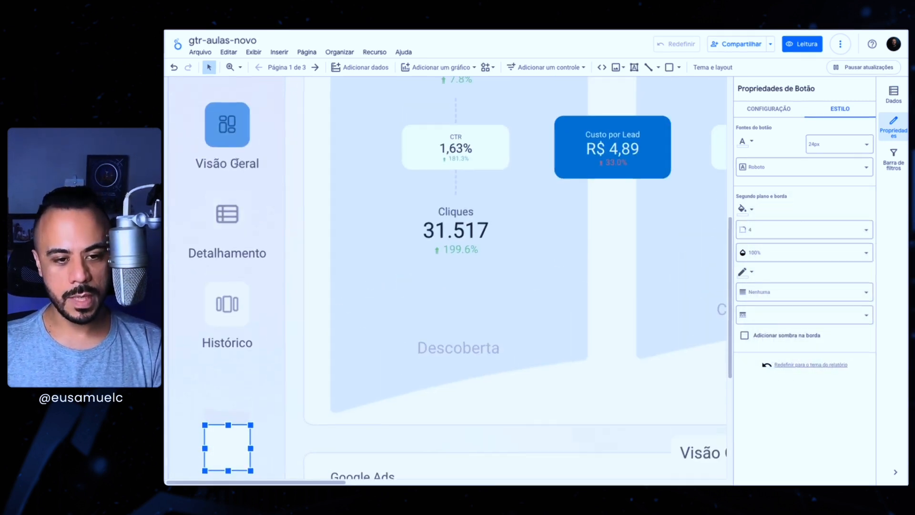
pyautogui.scroll(-1, 254, 302)
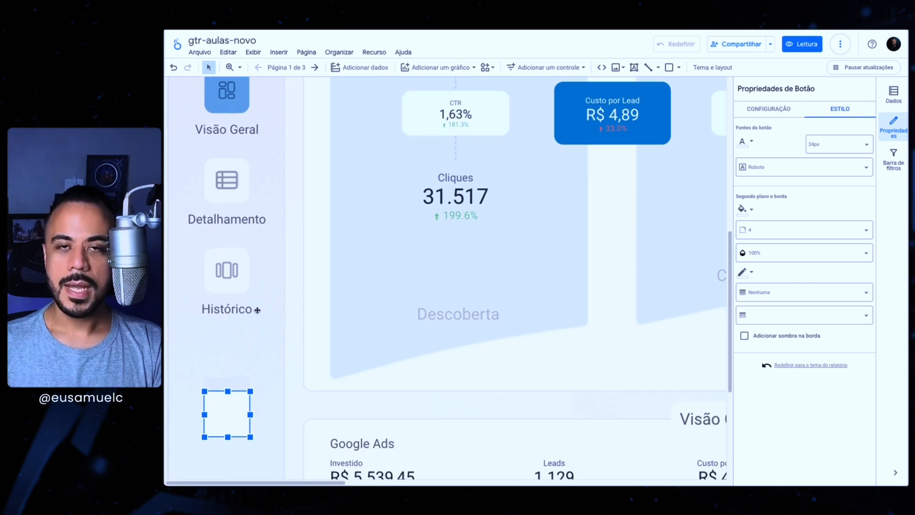
pyautogui.scroll(-1, 266, 307)
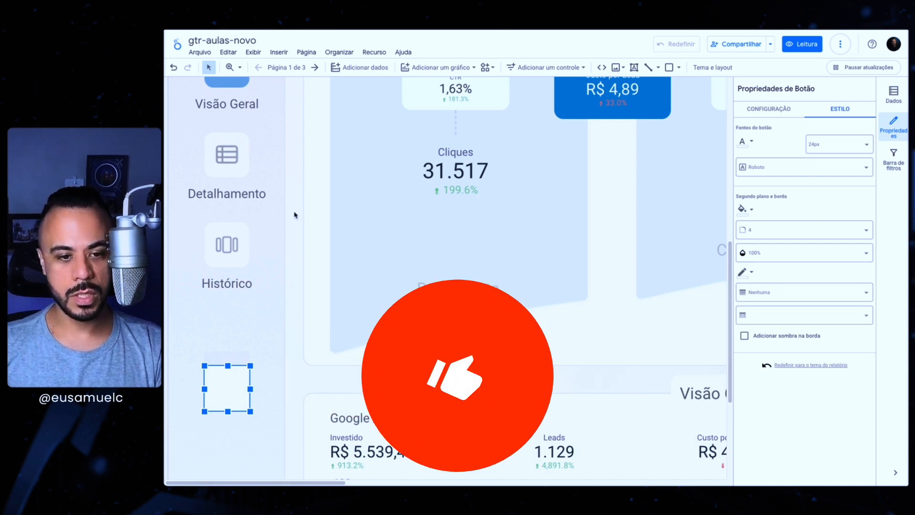
pyautogui.click(775, 257)
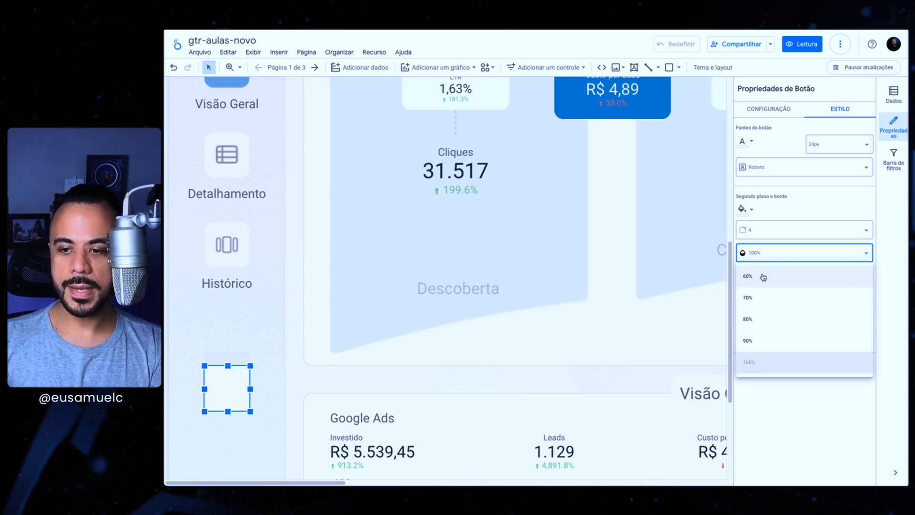
pyautogui.click(763, 277)
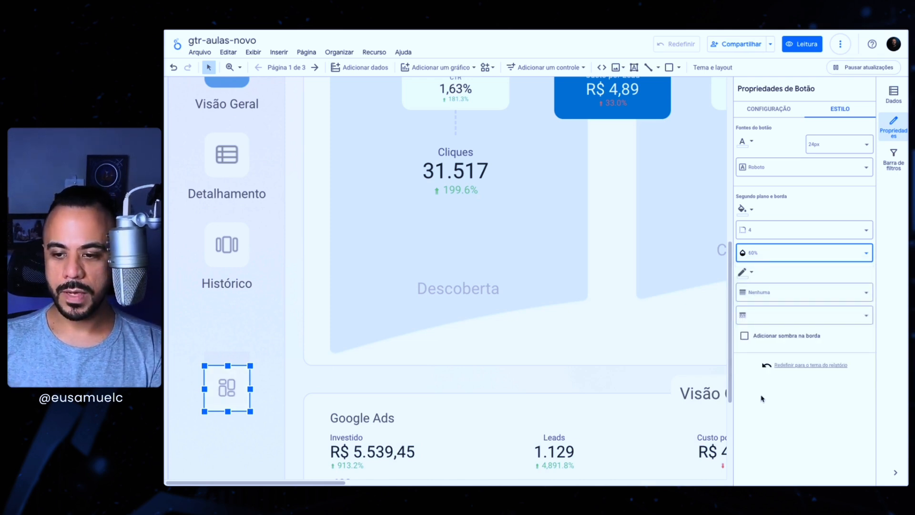
pyautogui.click(305, 365)
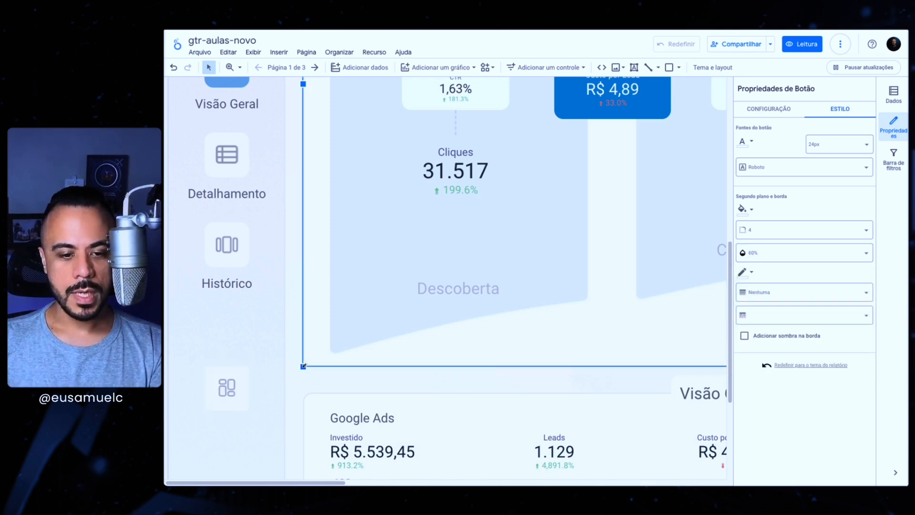
pyautogui.click(287, 388)
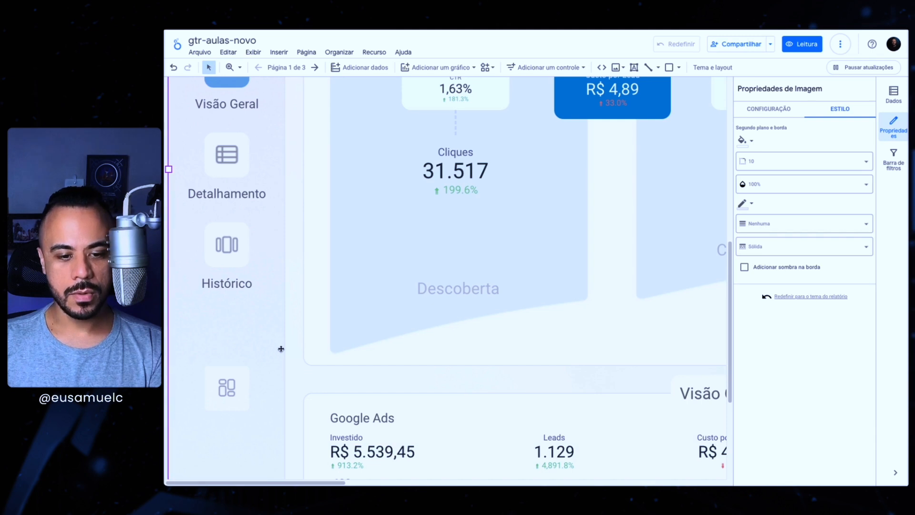
# Move the translucent button up off the icon, and put it back over the icon in its original place.
pyautogui.scroll(1, 282, 349)
pyautogui.scroll(1, 281, 348)
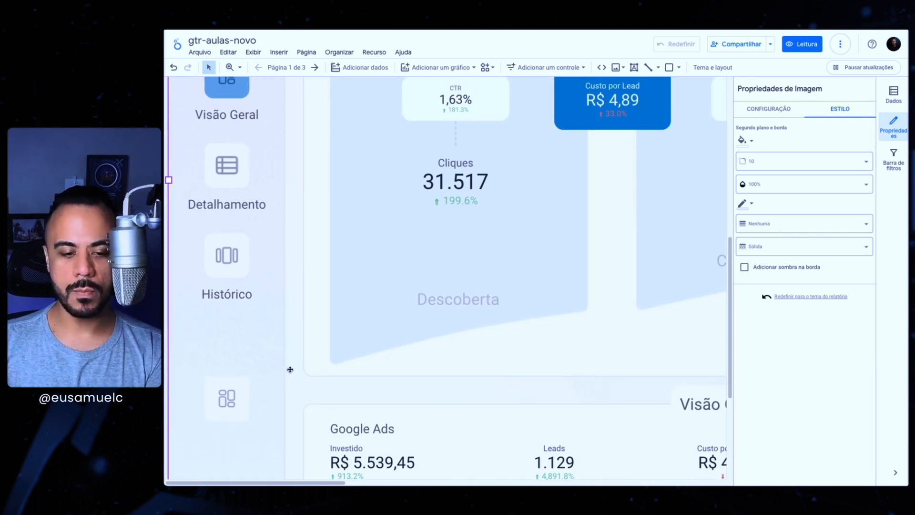
pyautogui.click(214, 377)
pyautogui.moveTo(215, 376); pyautogui.dragTo(215, 340)
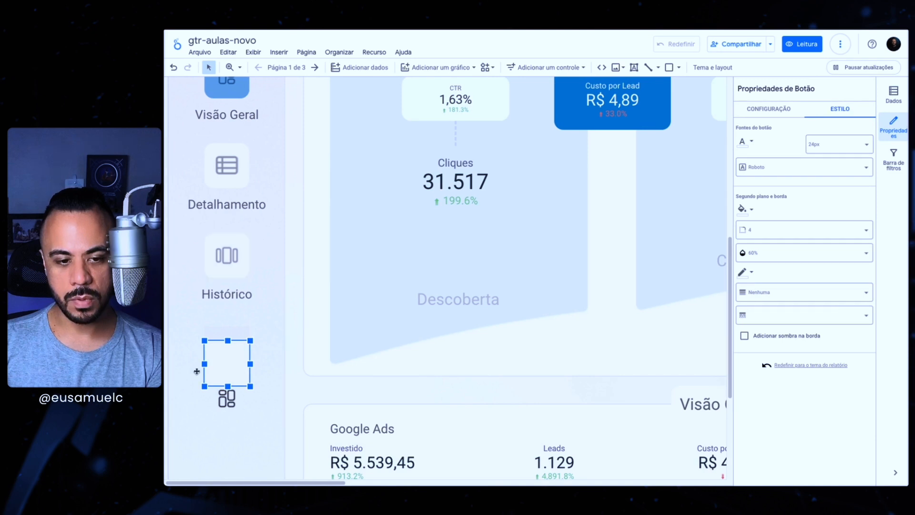
pyautogui.moveTo(196, 370); pyautogui.dragTo(197, 398)
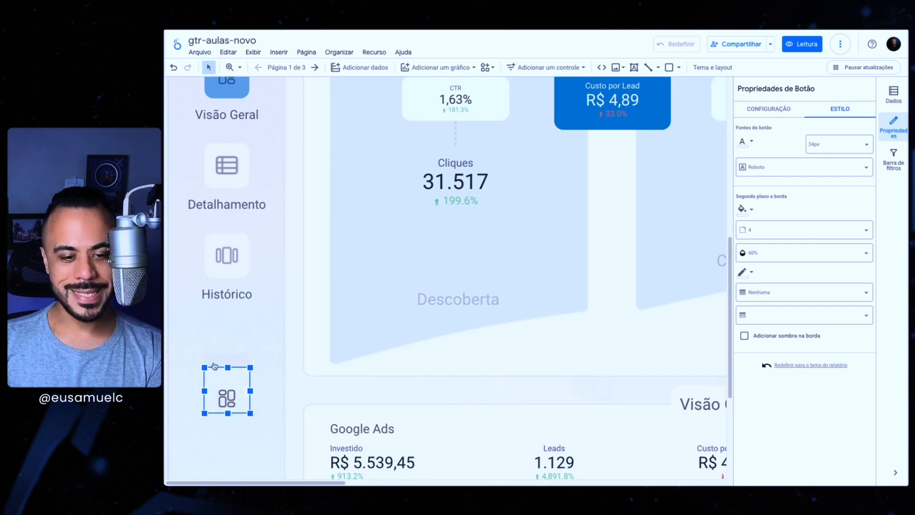
pyautogui.moveTo(215, 367); pyautogui.dragTo(215, 376)
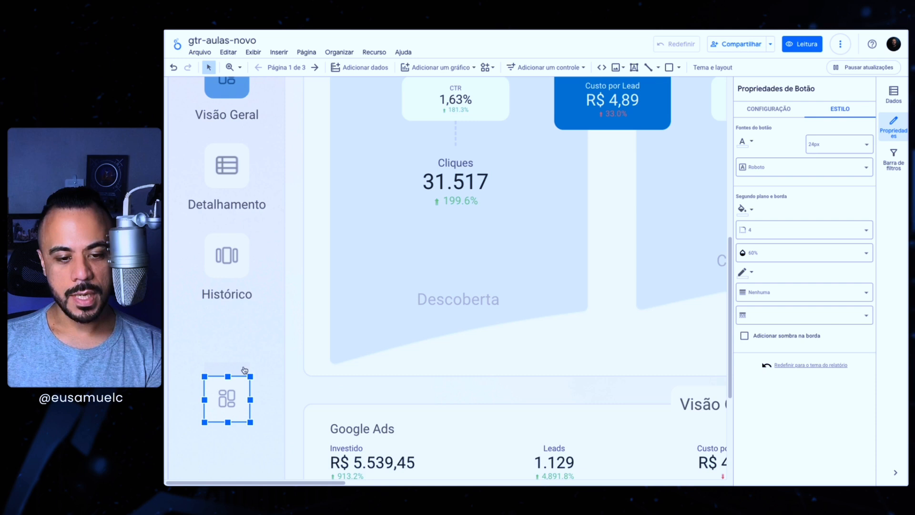
# Try the theme's medium blue as the background of the button over the new icon.
pyautogui.scroll(2, 229, 153)
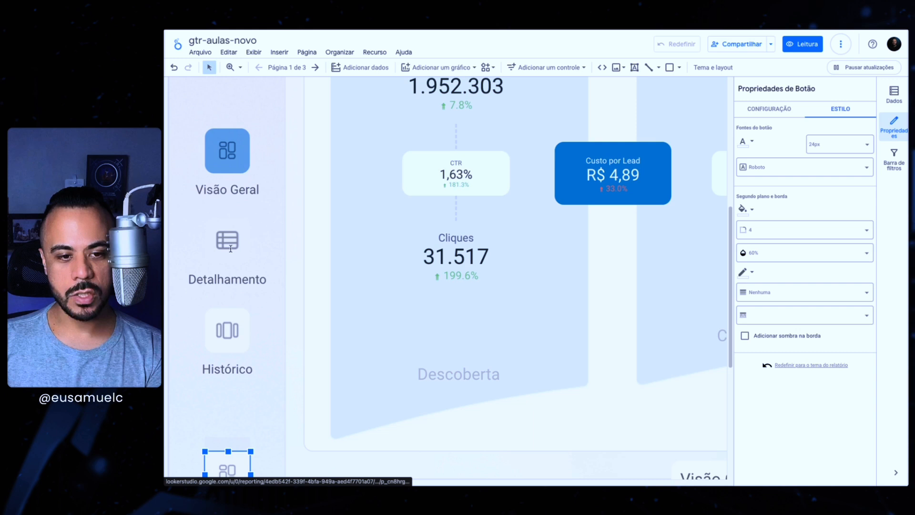
pyautogui.scroll(-4, 231, 248)
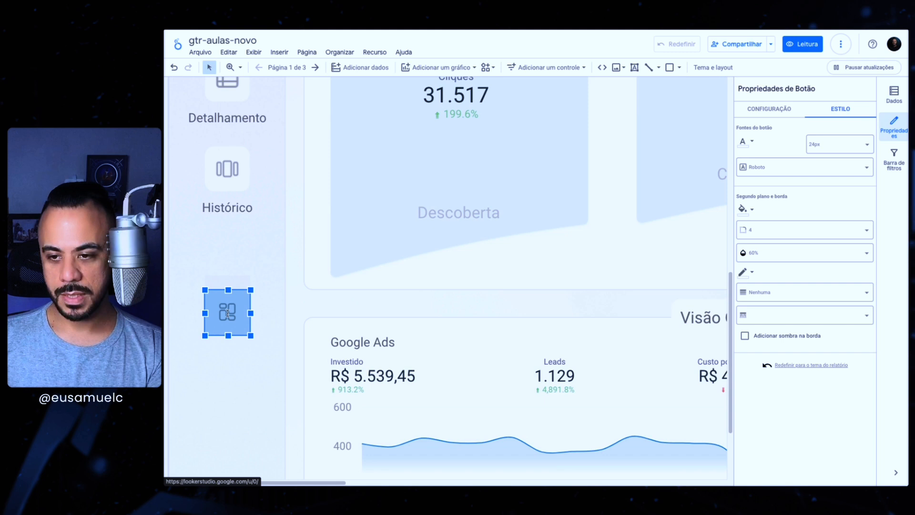
pyautogui.click(744, 208)
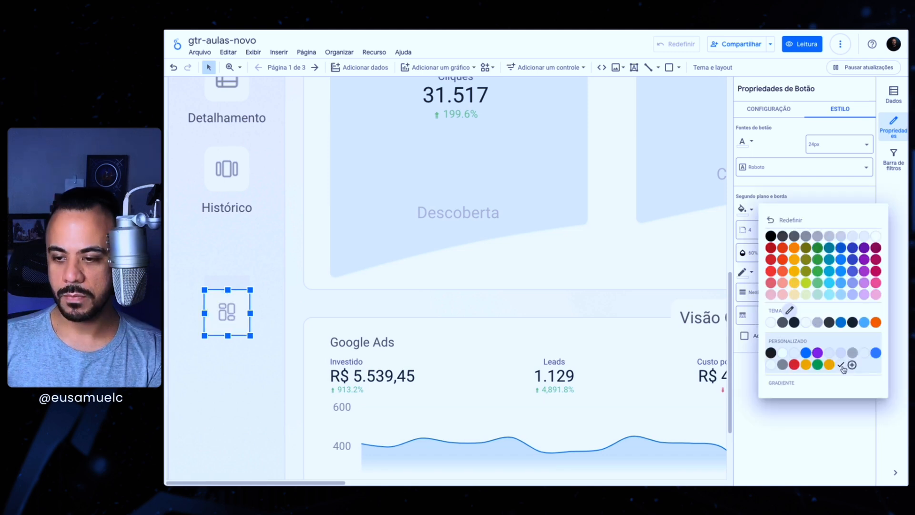
pyautogui.click(840, 324)
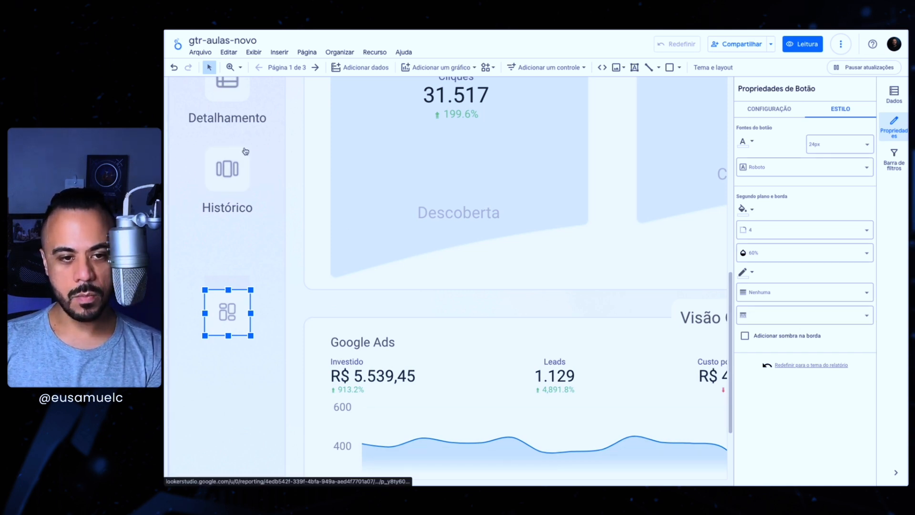
# Set the button's corner radius to 10 and deselect it.
pyautogui.click(753, 231)
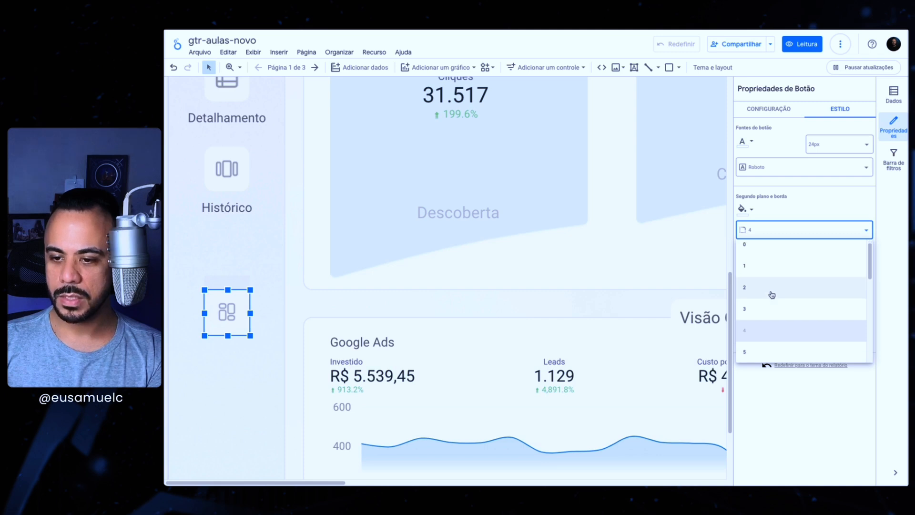
pyautogui.scroll(-1, 771, 334)
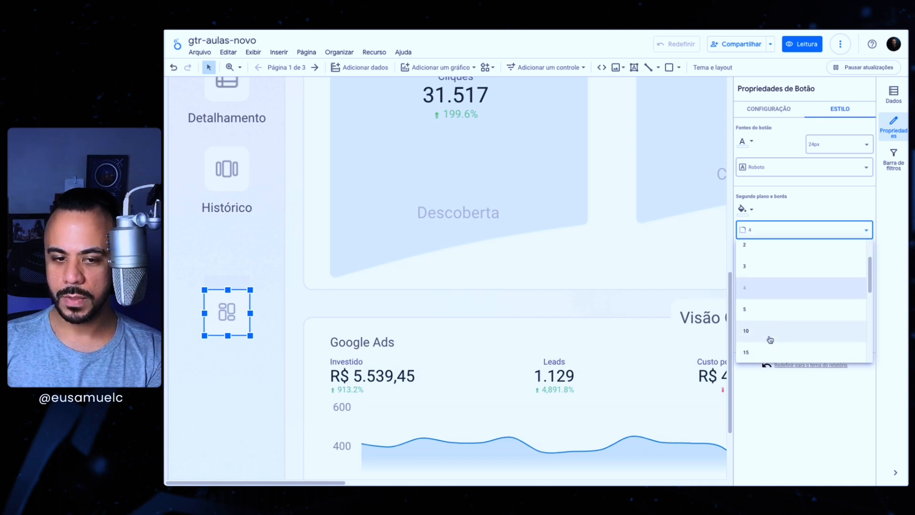
pyautogui.click(771, 339)
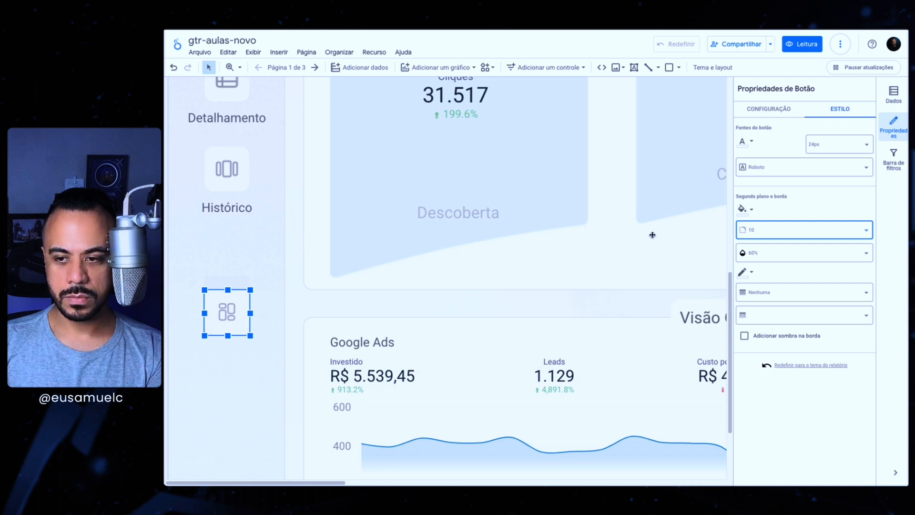
pyautogui.click(288, 322)
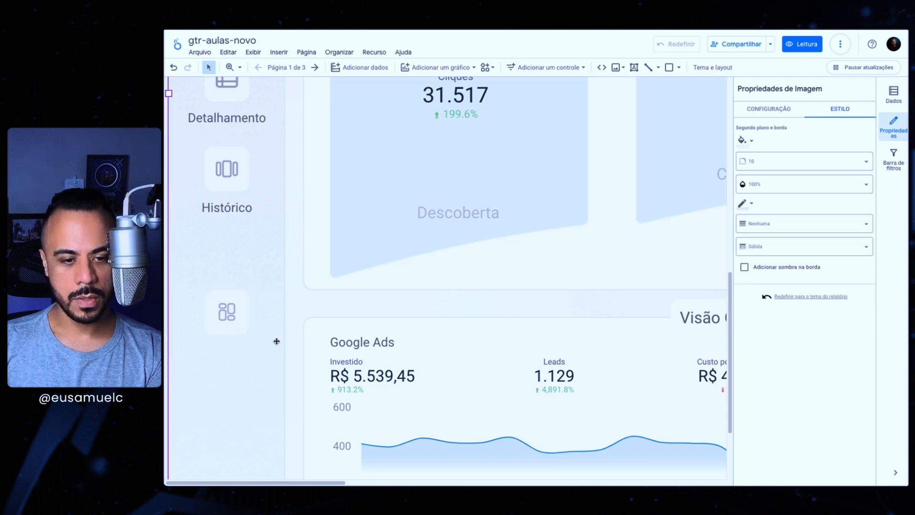
# Add a text box reading "Título do Botão" below the new icon in the side navigation.
pyautogui.scroll(3, 277, 341)
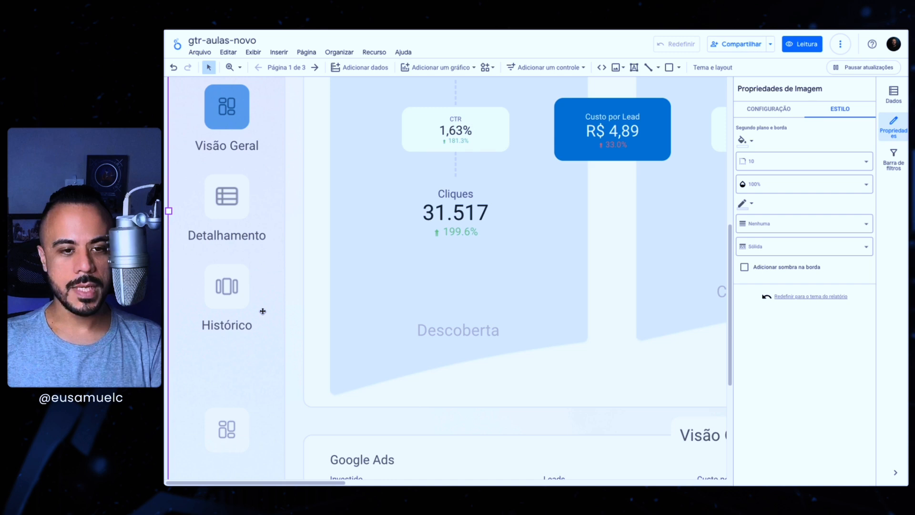
pyautogui.scroll(-5, 262, 311)
pyautogui.click(634, 67)
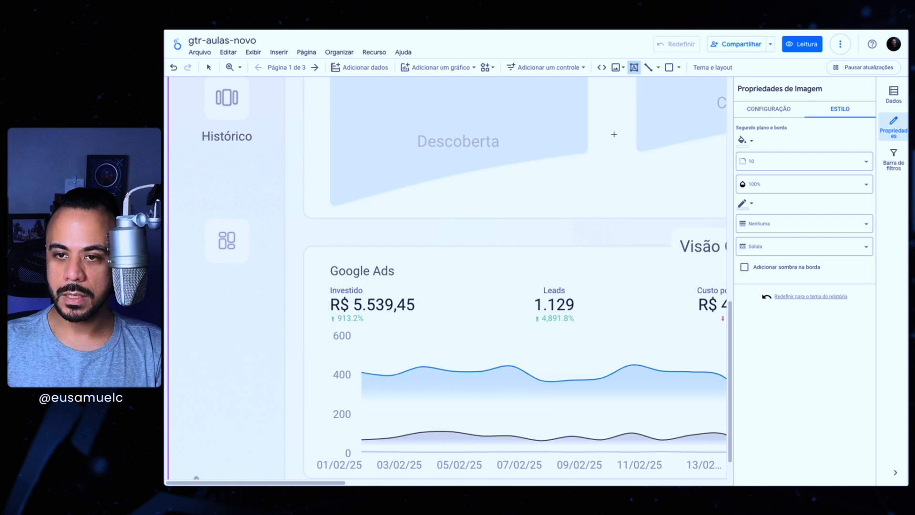
pyautogui.moveTo(196, 281); pyautogui.dragTo(537, 309)
pyautogui.write('Título do B')
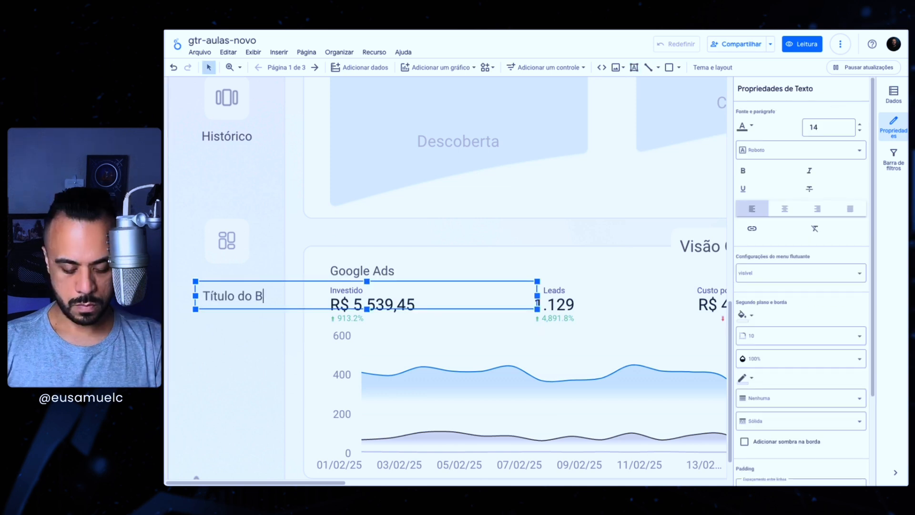
pyautogui.write('otão')
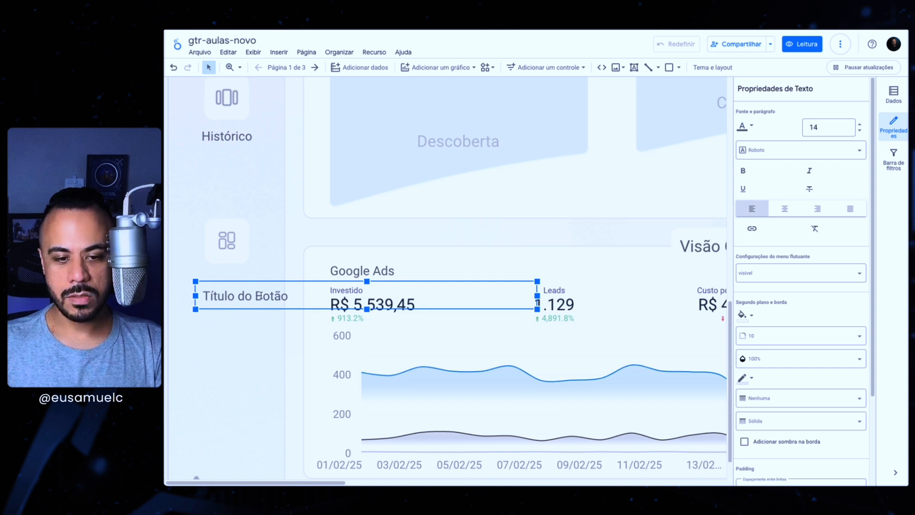
# Set the button title to font size 12, centre-align it, and narrow and position its box directly under the new icon.
pyautogui.click(829, 127)
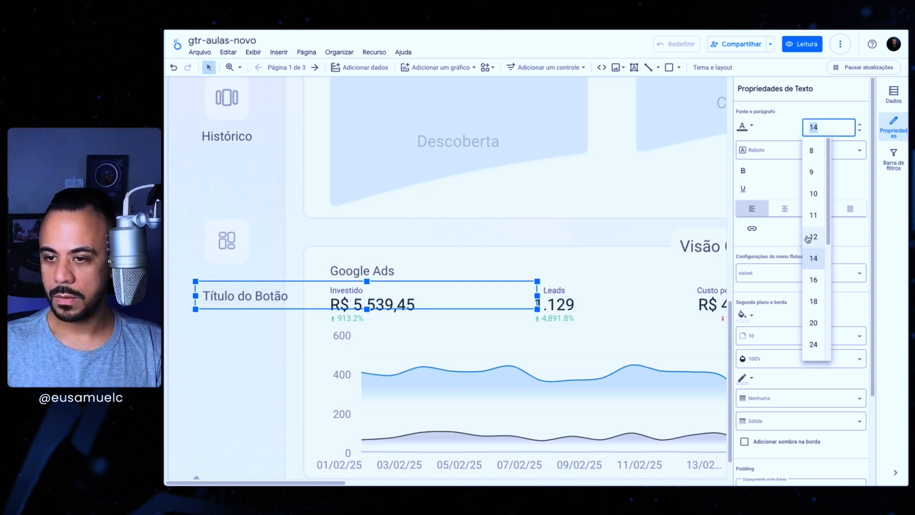
pyautogui.click(814, 237)
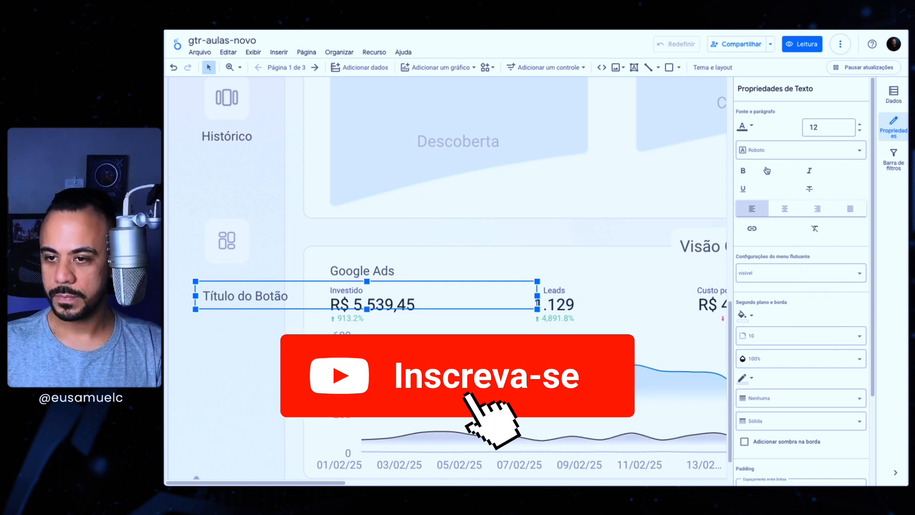
pyautogui.click(785, 208)
pyautogui.moveTo(537, 295); pyautogui.dragTo(276, 297)
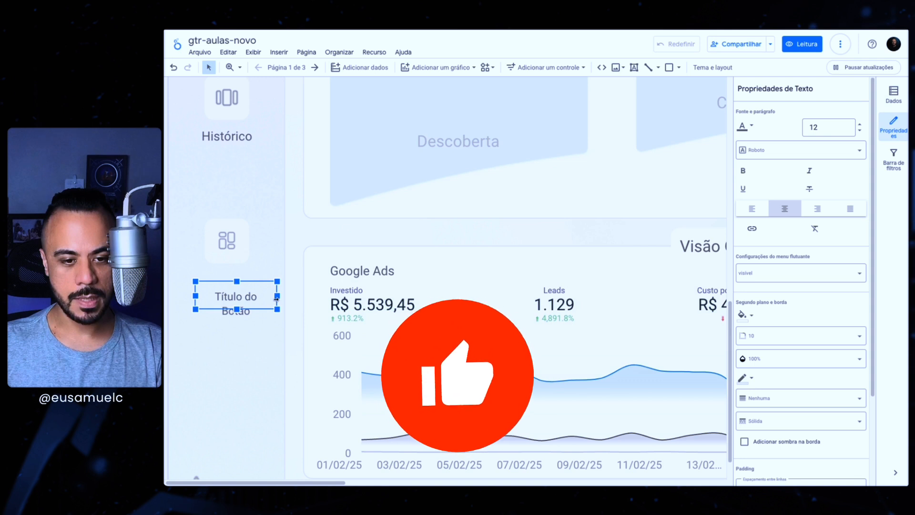
pyautogui.moveTo(196, 295); pyautogui.dragTo(199, 265)
# Open the link insertion dialog for the button title and cancel it without adding a link.
pyautogui.click(752, 229)
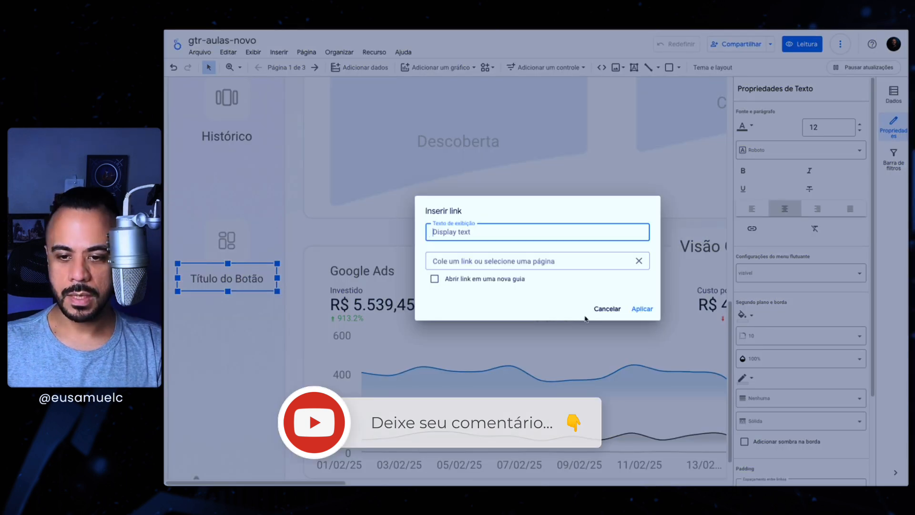
pyautogui.click(603, 309)
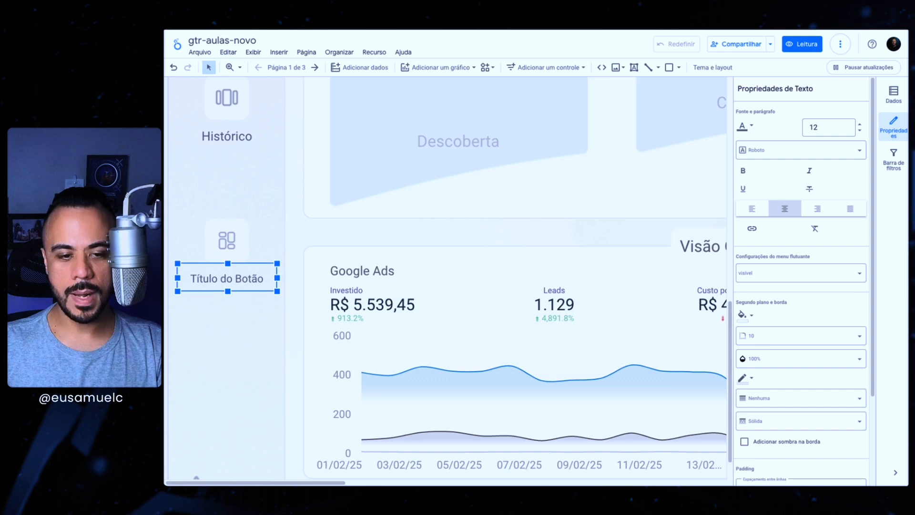
pyautogui.scroll(1, 239, 293)
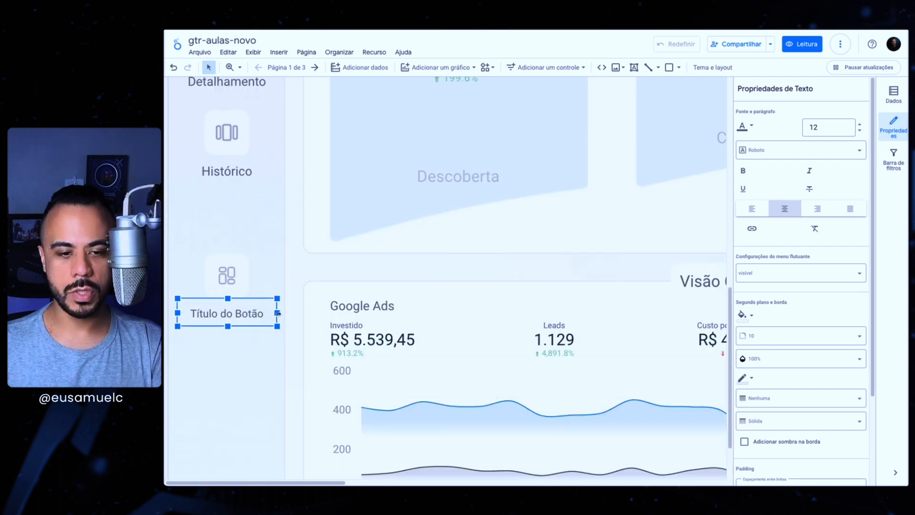
# Delete the button title under the new icon and undo the deletion.
pyautogui.press('Delete')
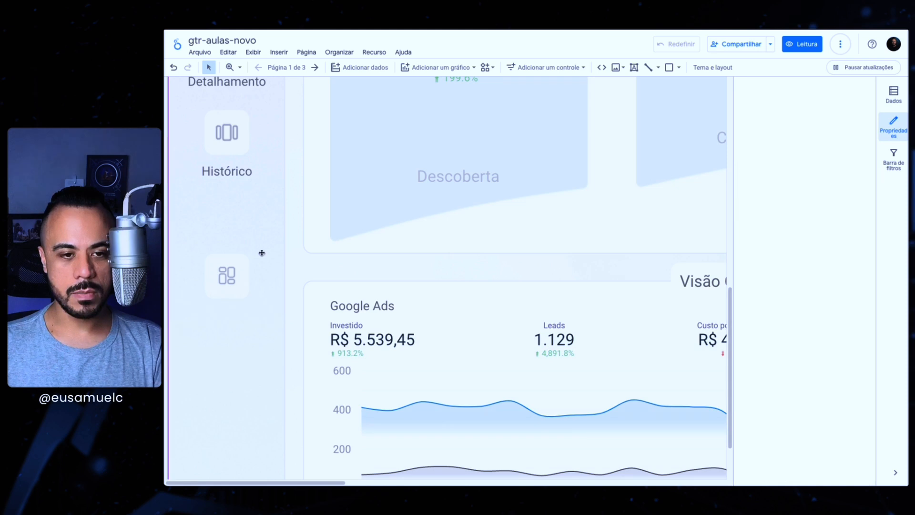
pyautogui.scroll(2, 262, 253)
pyautogui.hotkey('ctrl', 'z')
pyautogui.click(234, 202)
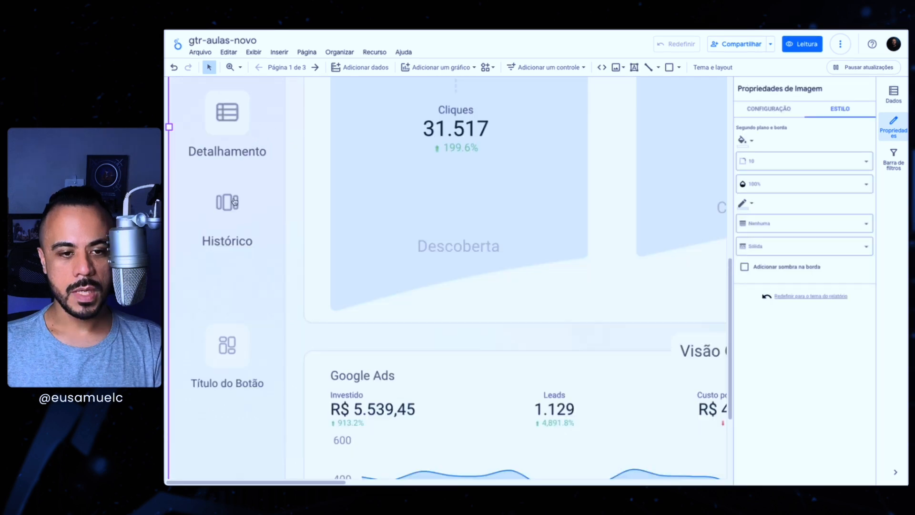
pyautogui.scroll(1, 216, 348)
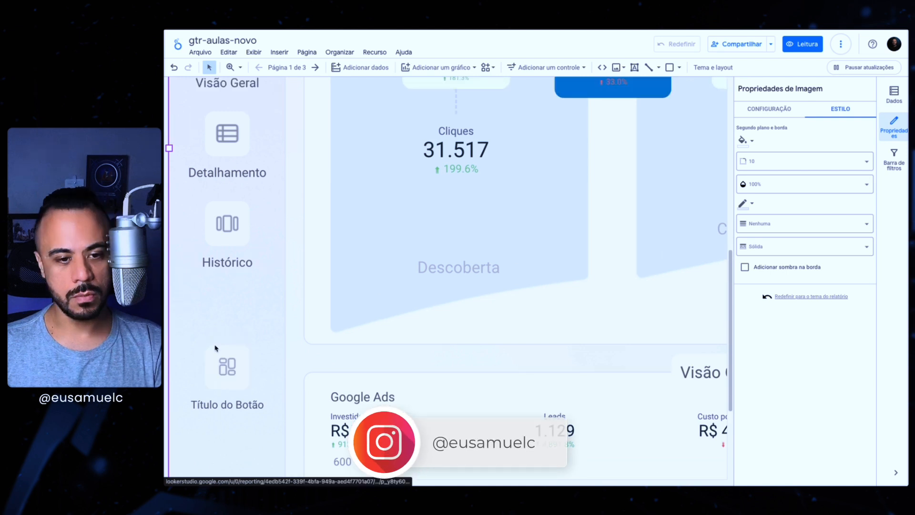
pyautogui.scroll(-1, 293, 341)
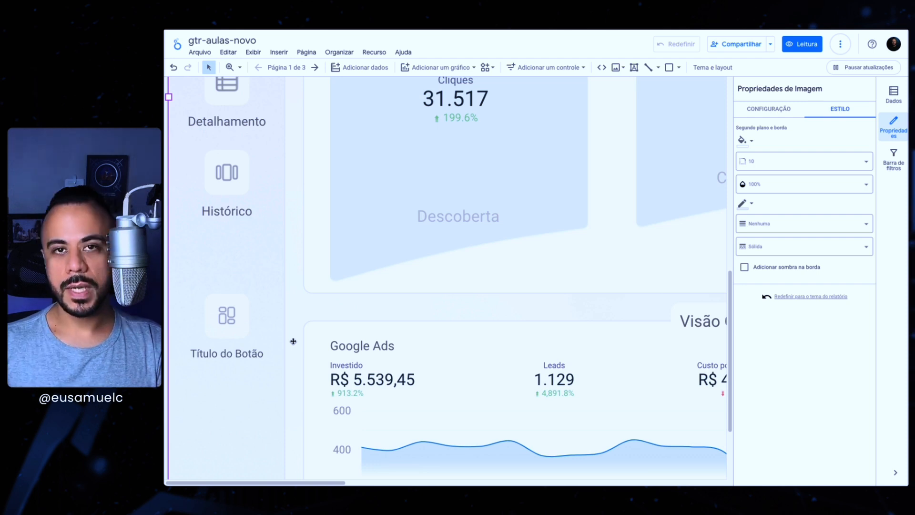
# Link the translucent button over the new icon to the report's Histórico page.
pyautogui.click(215, 292)
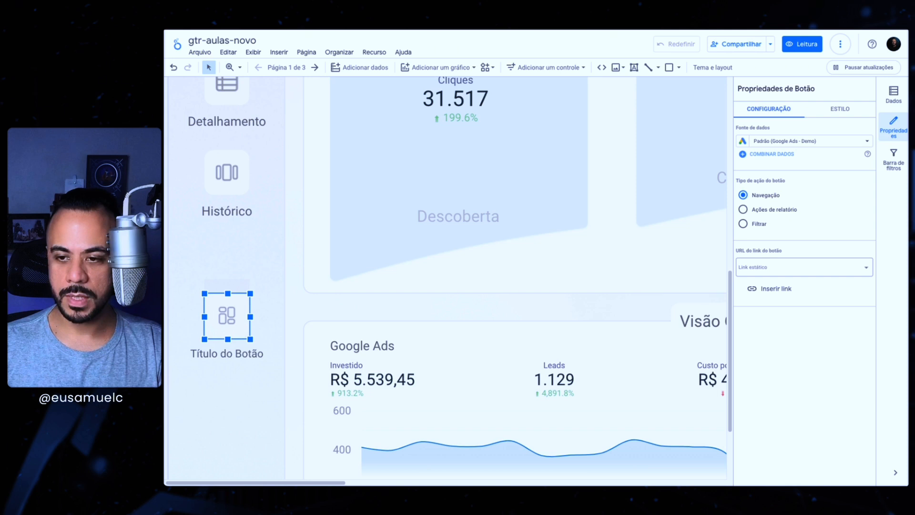
pyautogui.click(775, 288)
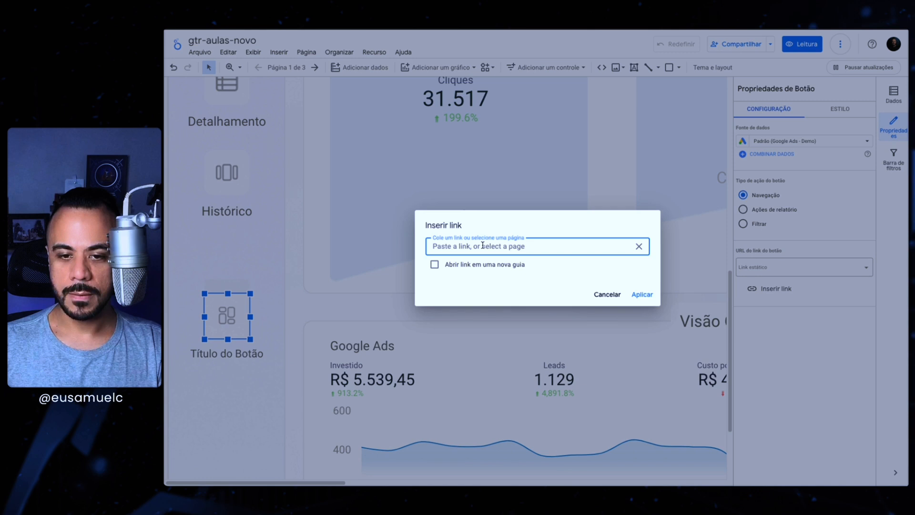
pyautogui.click(483, 245)
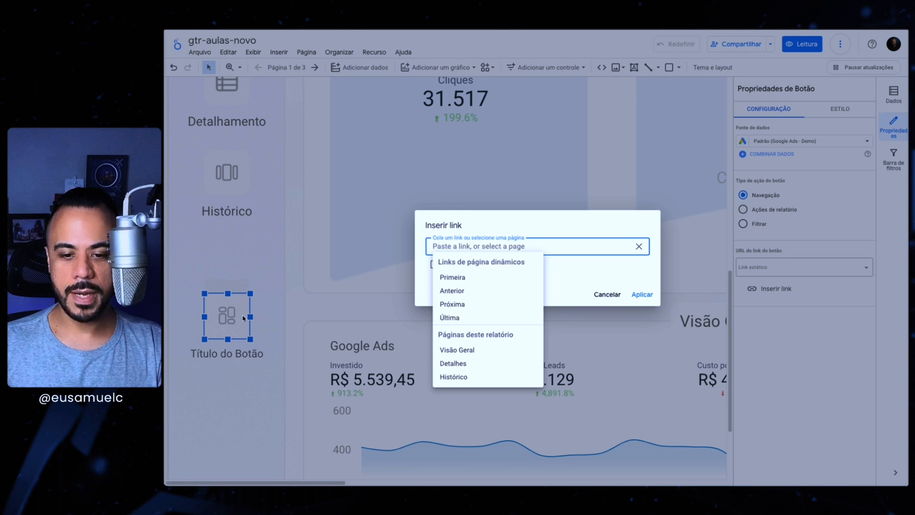
pyautogui.click(453, 377)
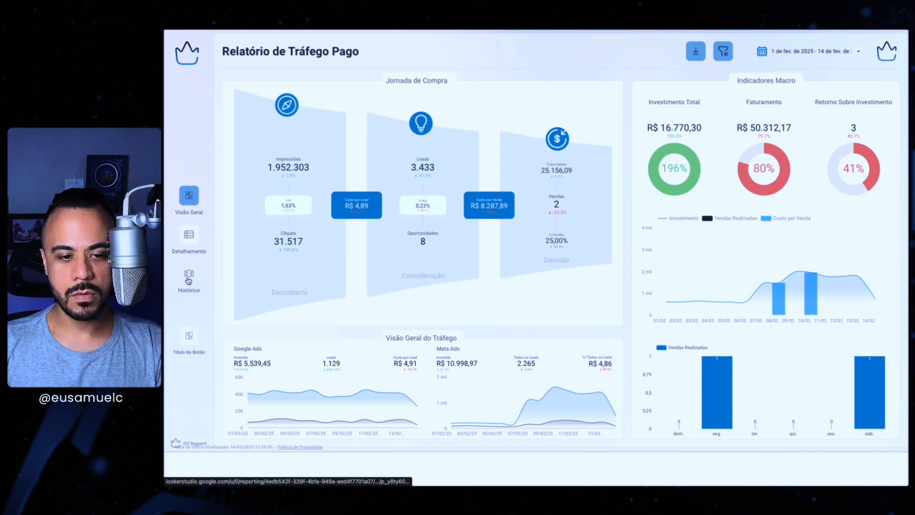
# Test the existing Histórico navigation button in the report's view mode.
pyautogui.click(188, 279)
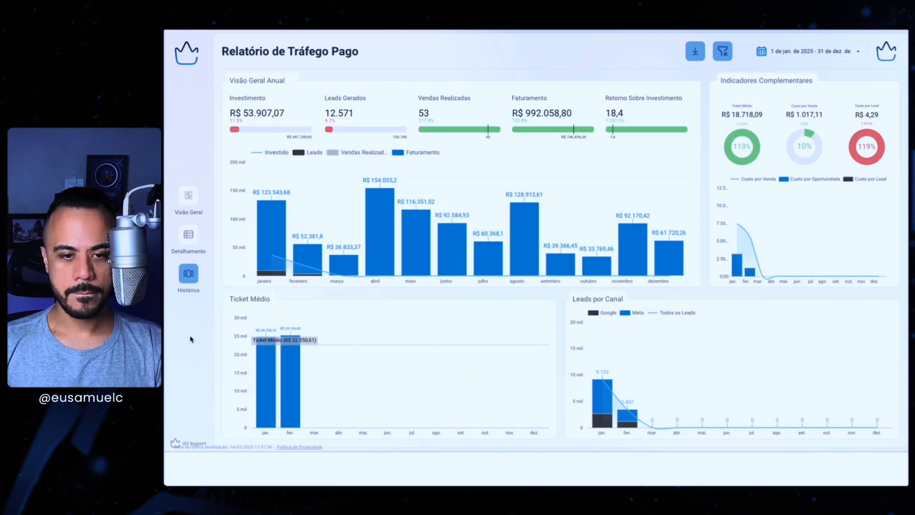